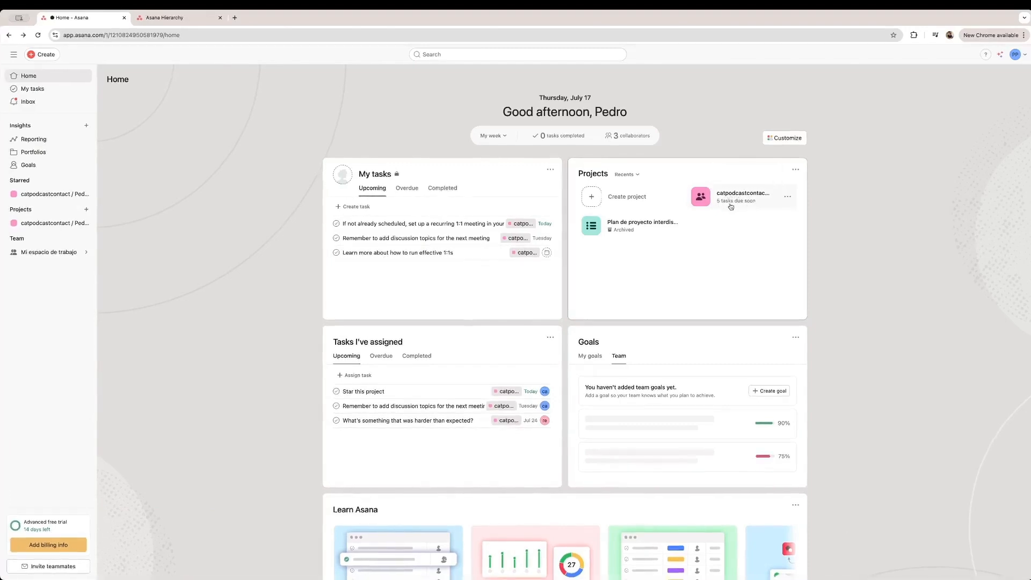
scroll(713, 505, "down", 5)
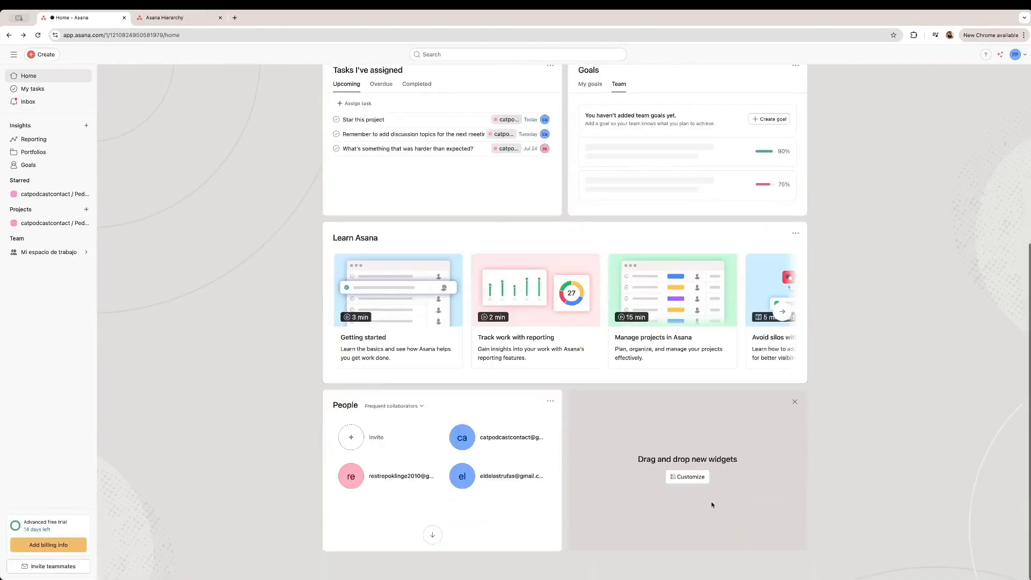
mouse_move(455, 425)
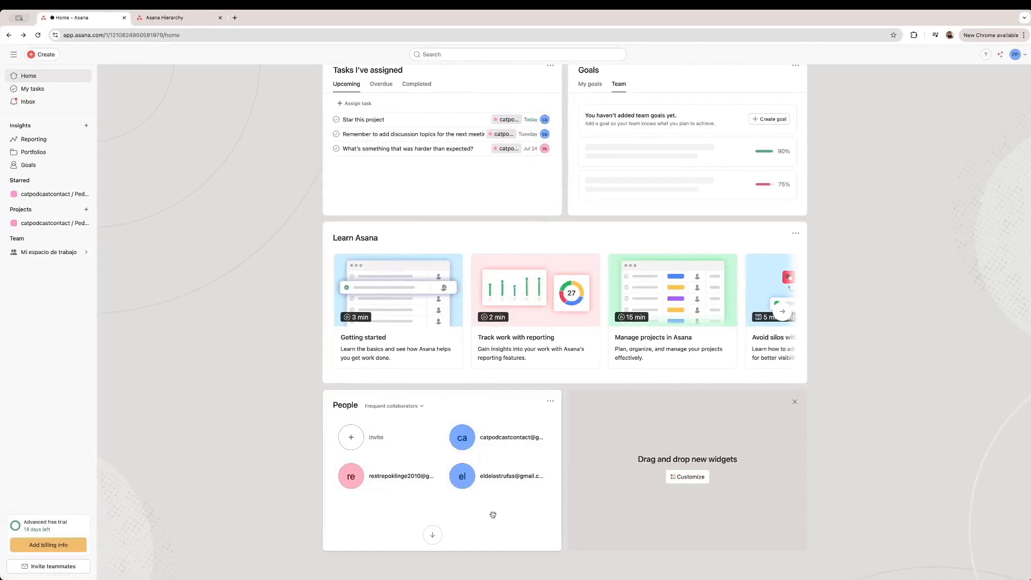
scroll(500, 517, "up", 5)
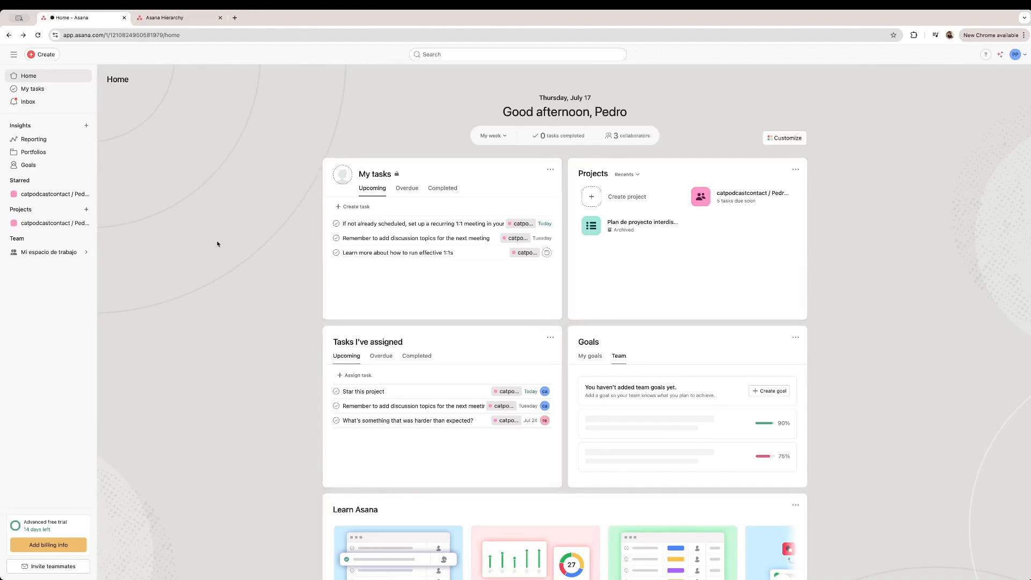
- Start creating a new project from a template and begin a custom project template in the template library
left_click(633, 203)
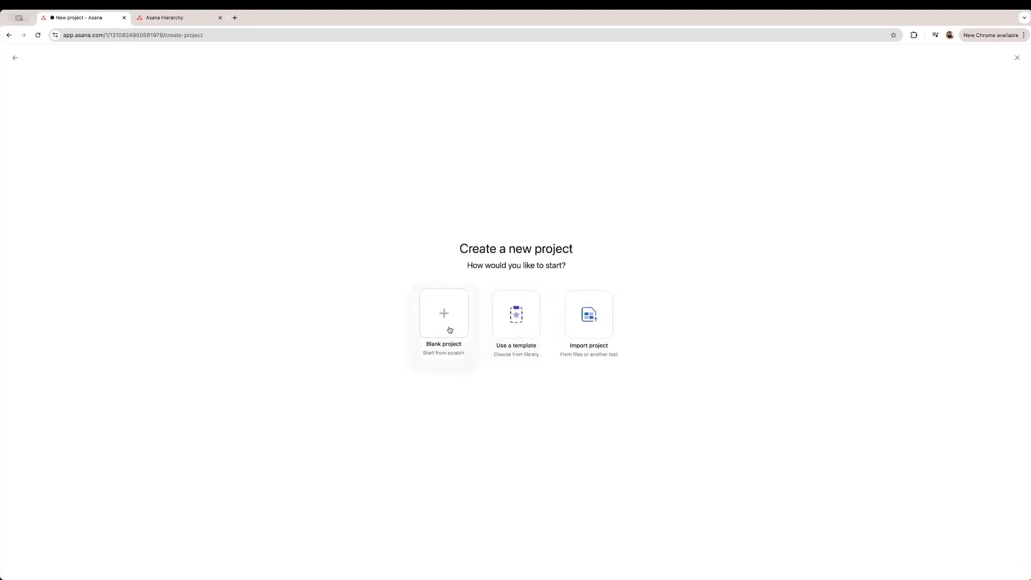
left_click(535, 326)
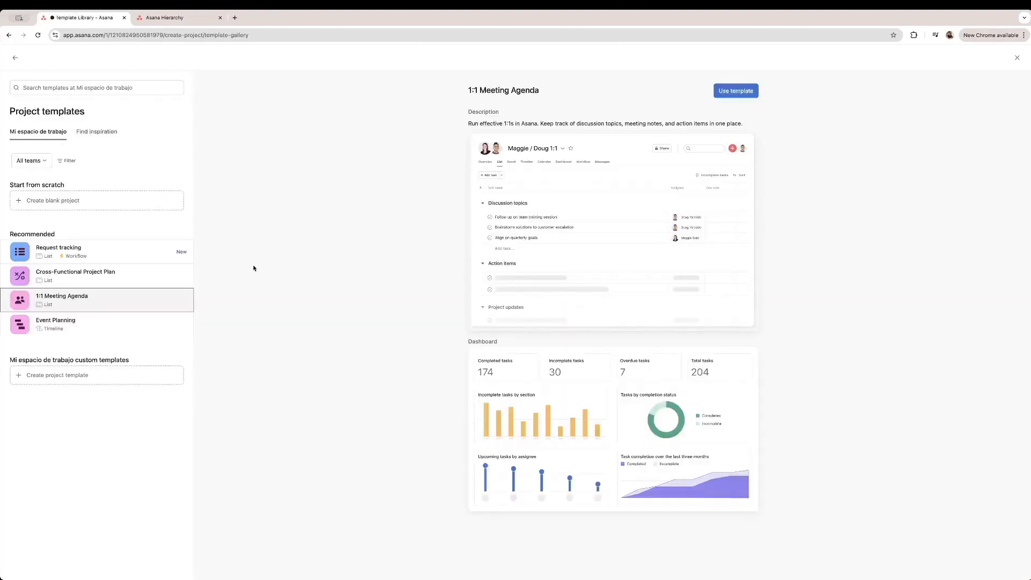
left_click(64, 378)
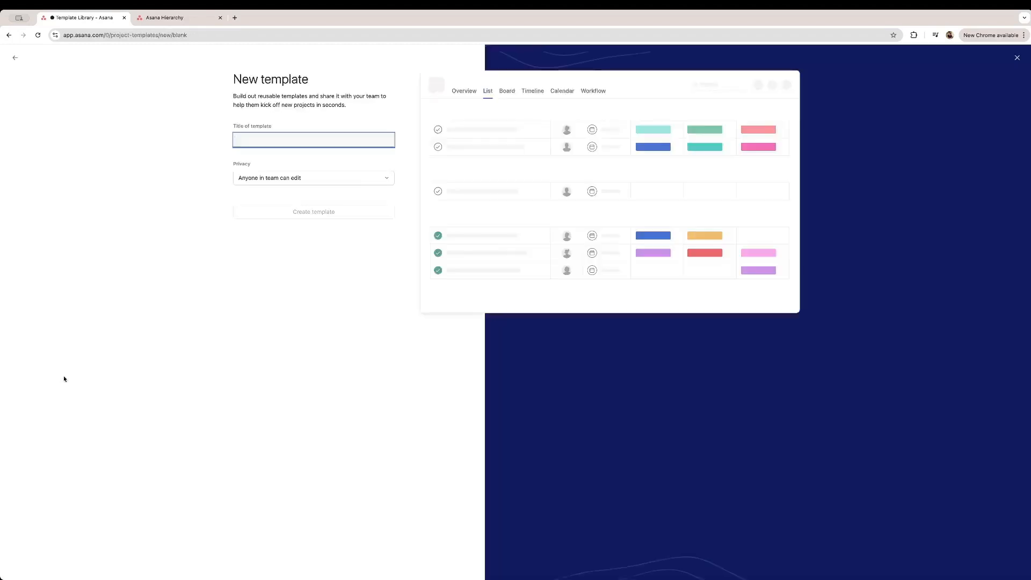
- Create the template with the title "Template 1" and the privacy option Anyone in team can edit
left_click(268, 140)
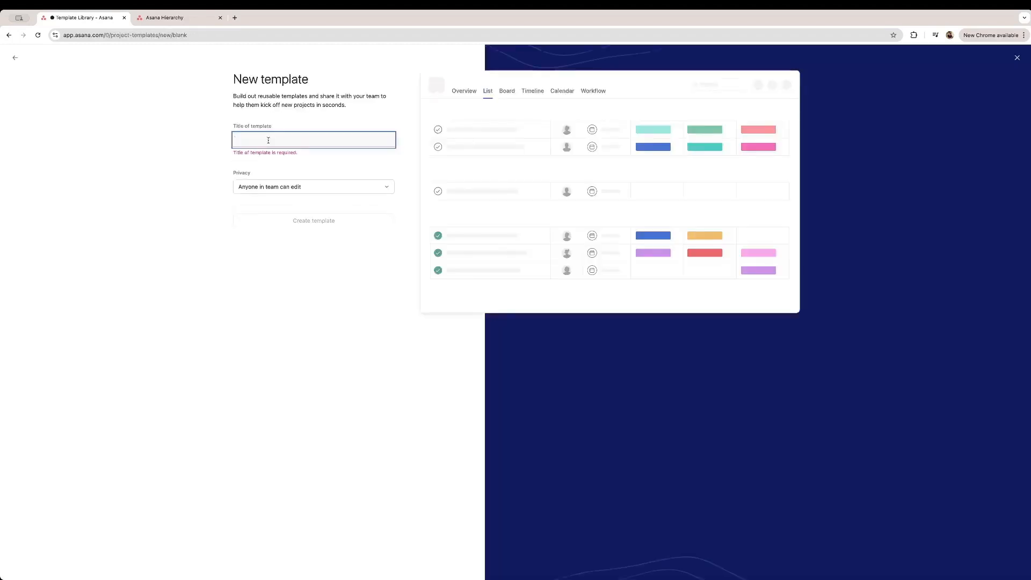
type("Template 1")
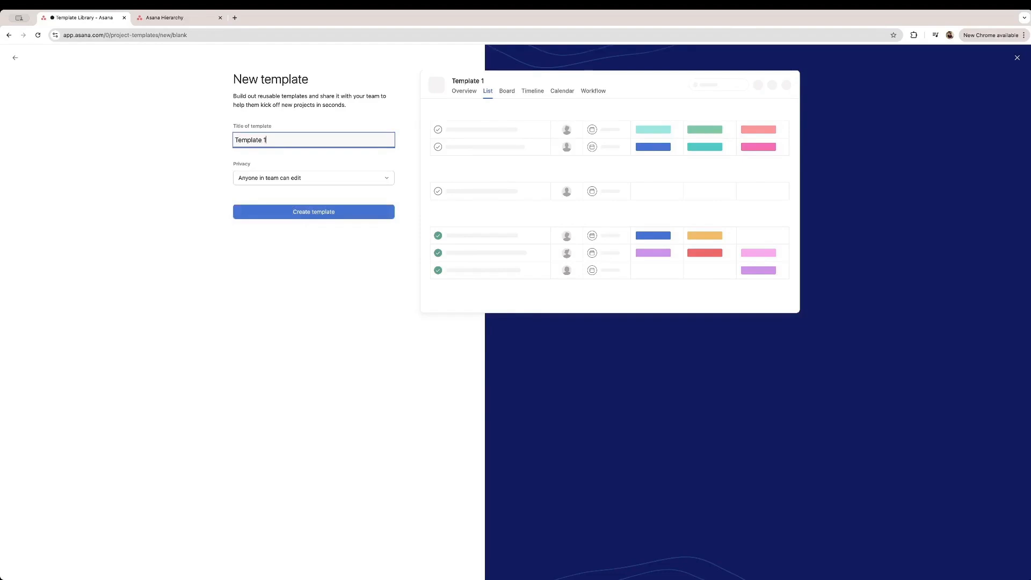
left_click(344, 179)
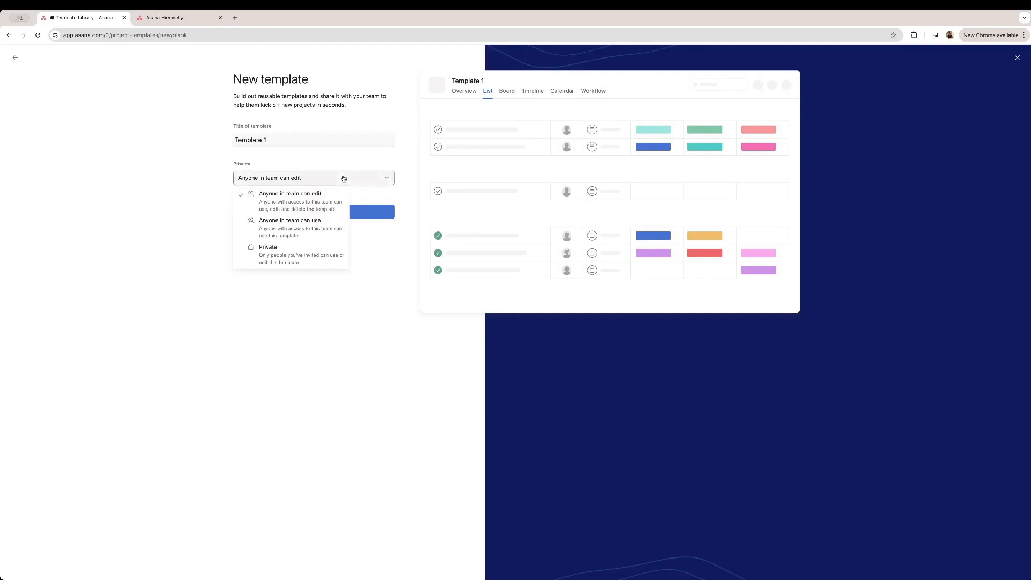
left_click(325, 203)
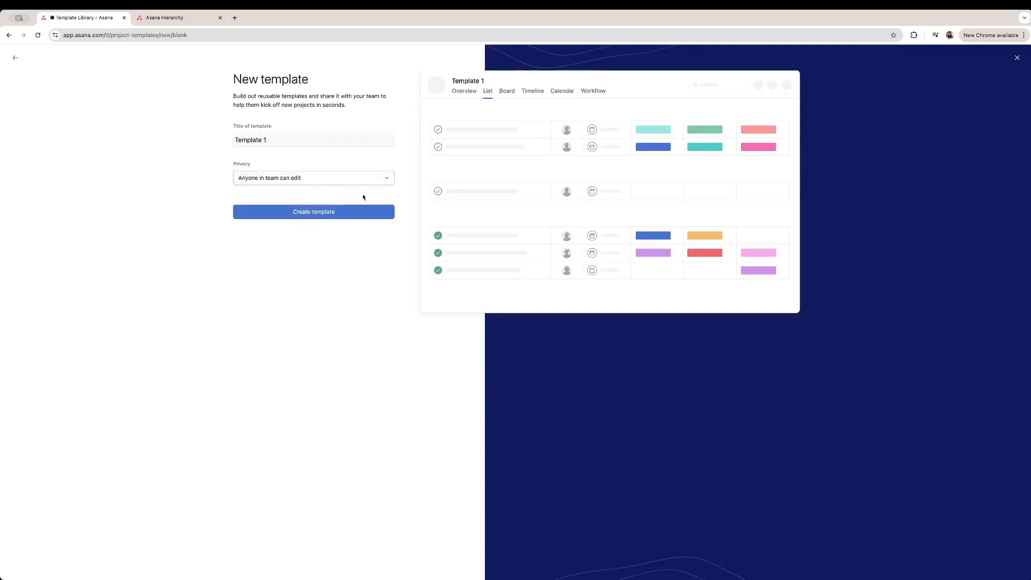
left_click(360, 211)
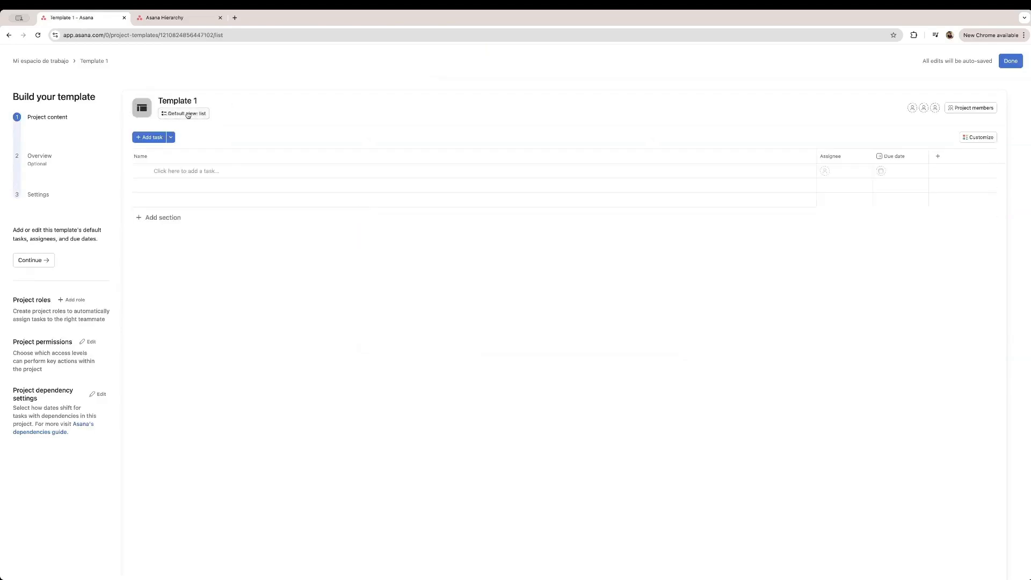
- Preview the Board, Timeline and Calendar default views for the template and return the default view to List
left_click(191, 115)
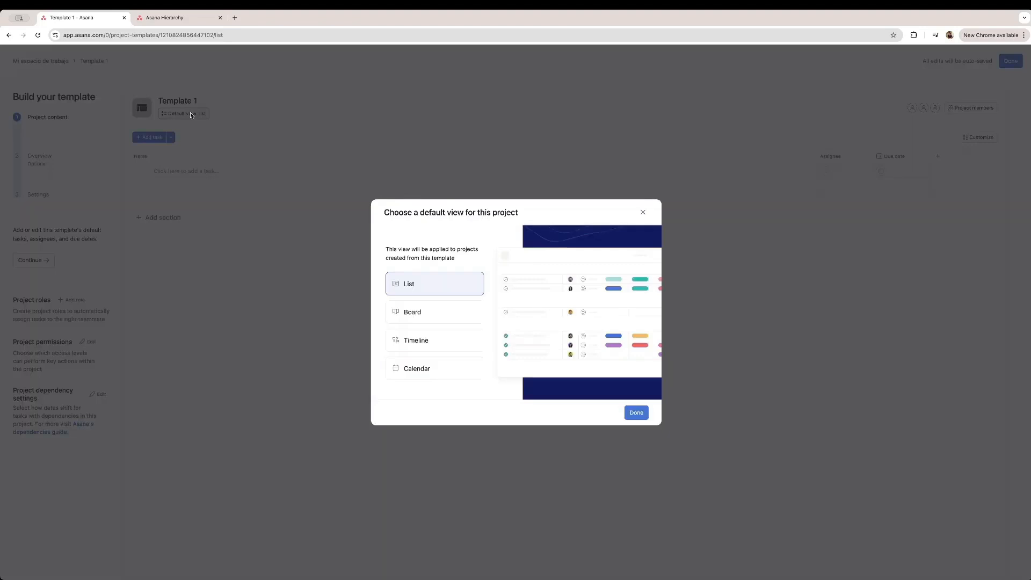
left_click(451, 313)
left_click(467, 340)
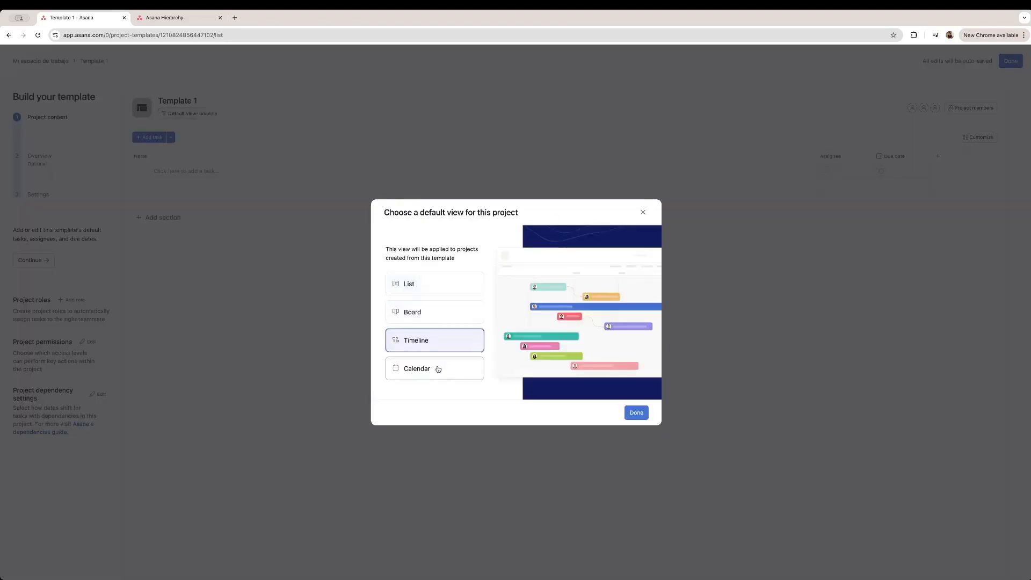
left_click(434, 368)
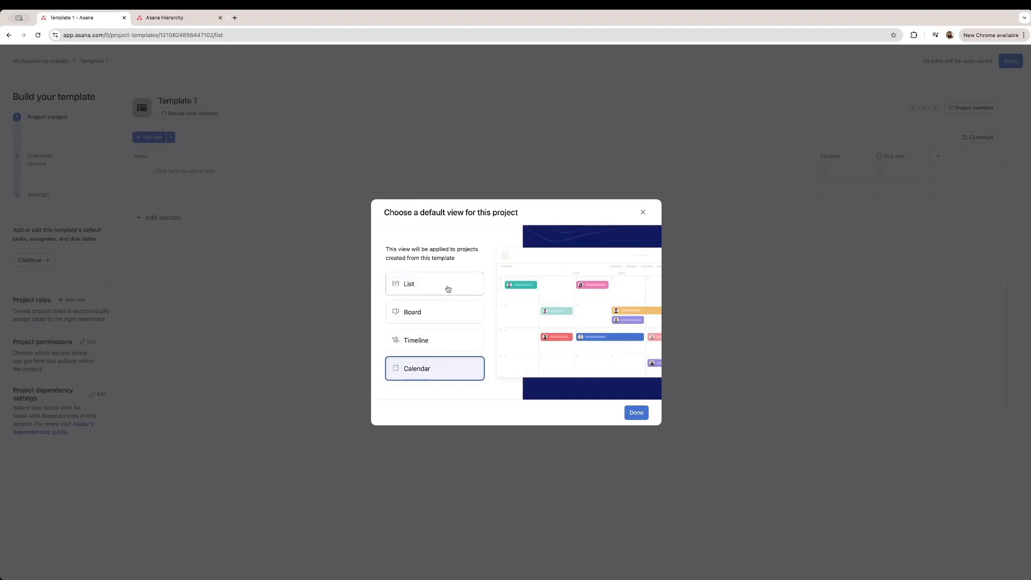
left_click(442, 291)
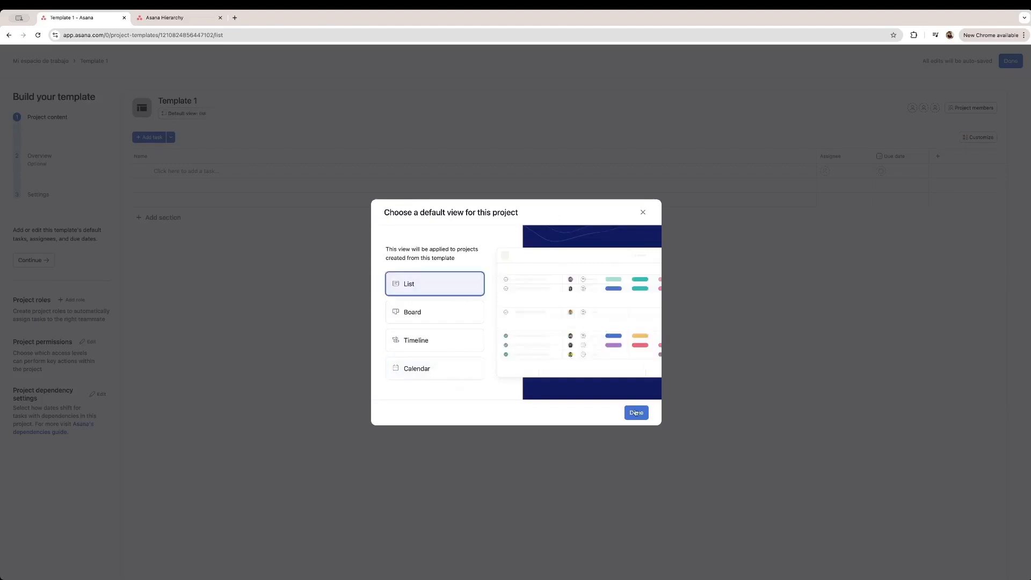
left_click(635, 412)
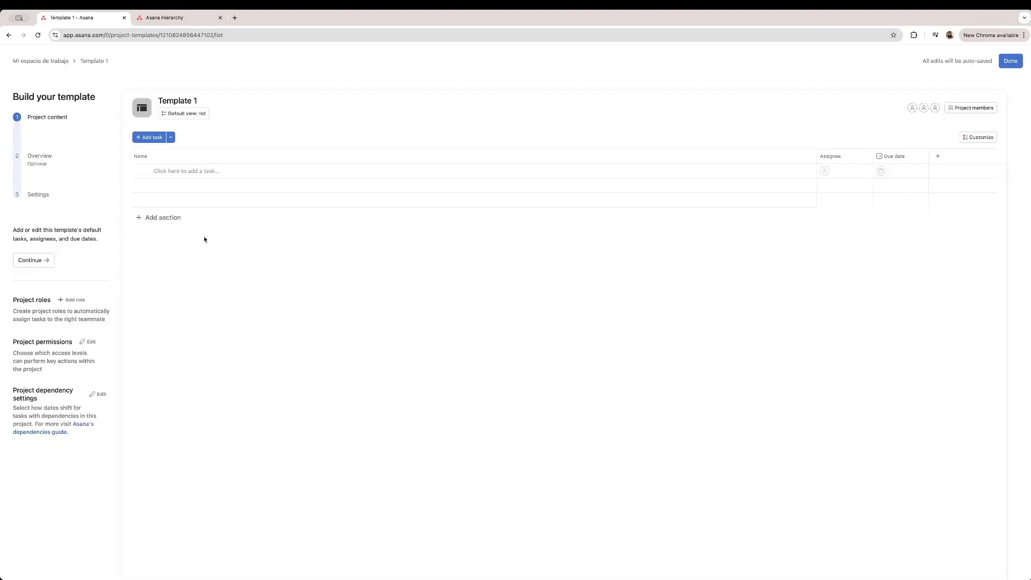
- Add the tasks "Find a place to hold the event", "Invite members to the event" and "Hire a catering service" to the template
left_click(155, 138)
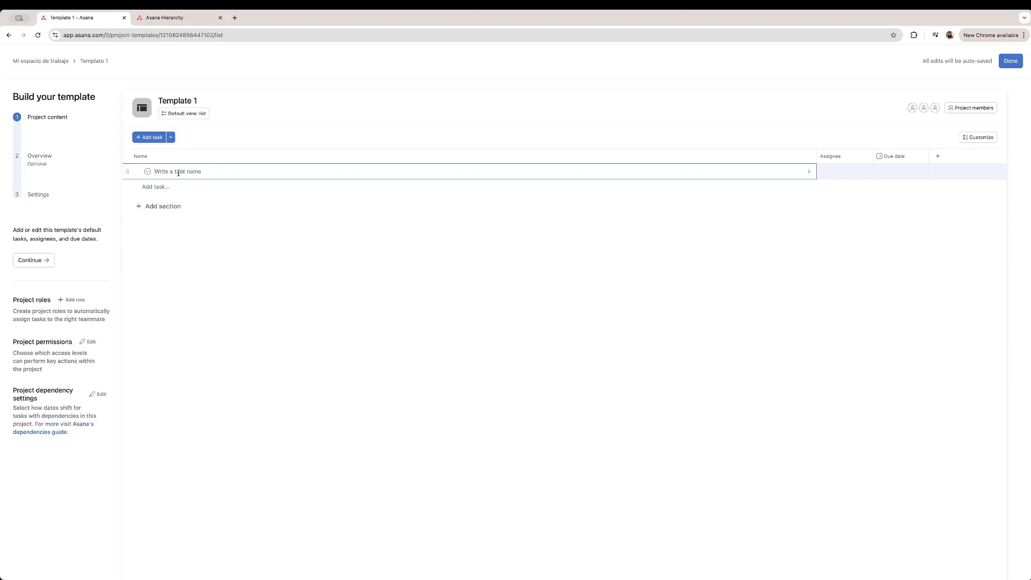
type("Find a place to hold the event")
key("Return")
type("Invite members to the event")
key("Return")
type("Hire ")
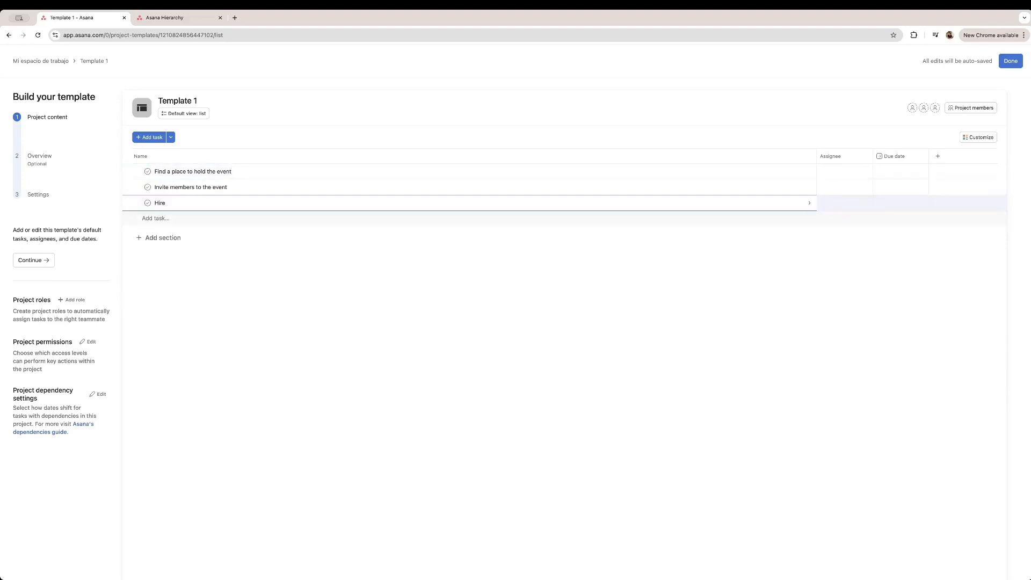
type("a catering service")
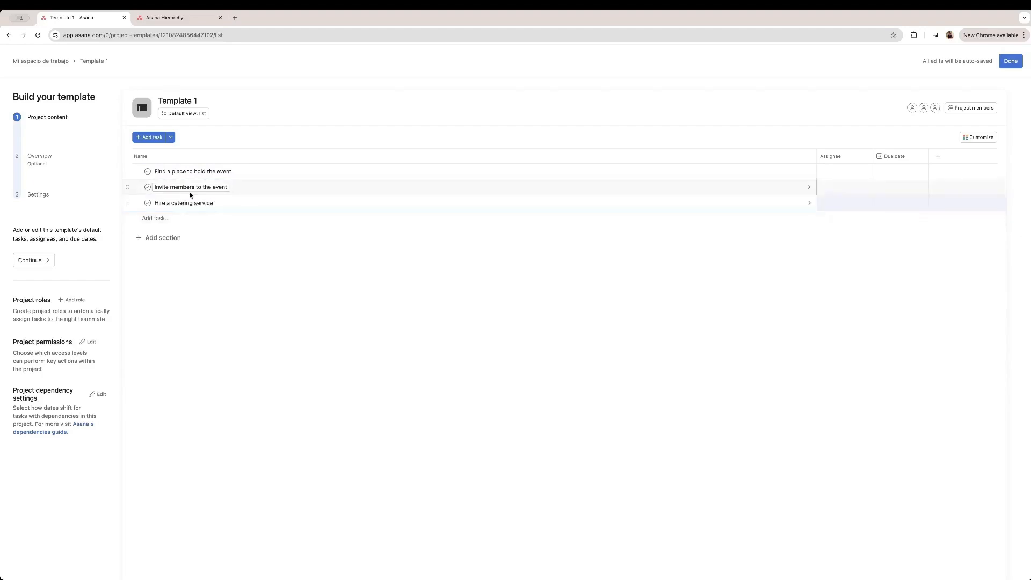
key("Escape")
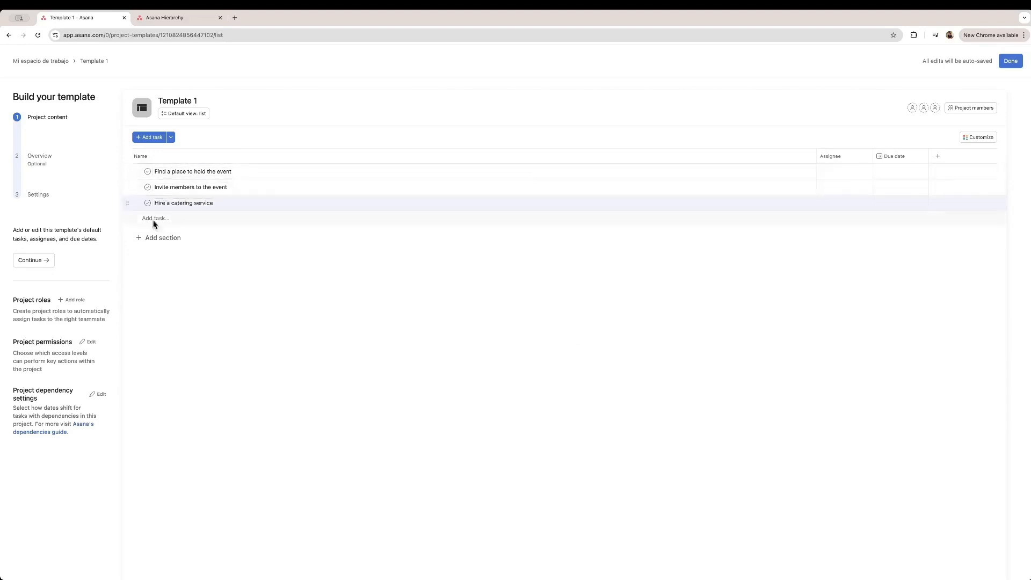
- Add a section named "July Event" and place the three event tasks in it
left_click(163, 238)
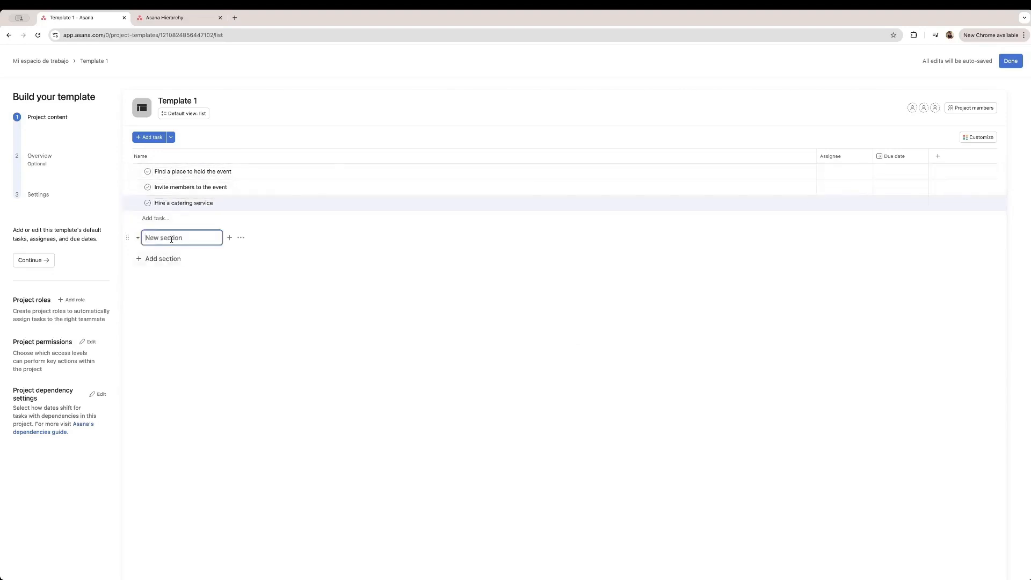
key("Return")
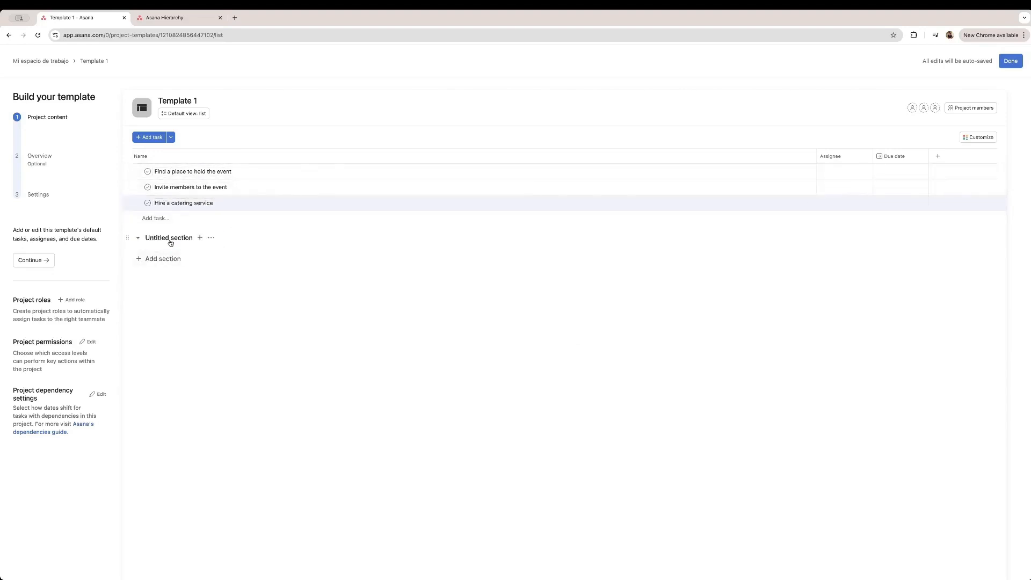
left_click_drag(128, 171, 142, 239)
left_click_drag(127, 172, 149, 250)
left_click_drag(128, 171, 145, 249)
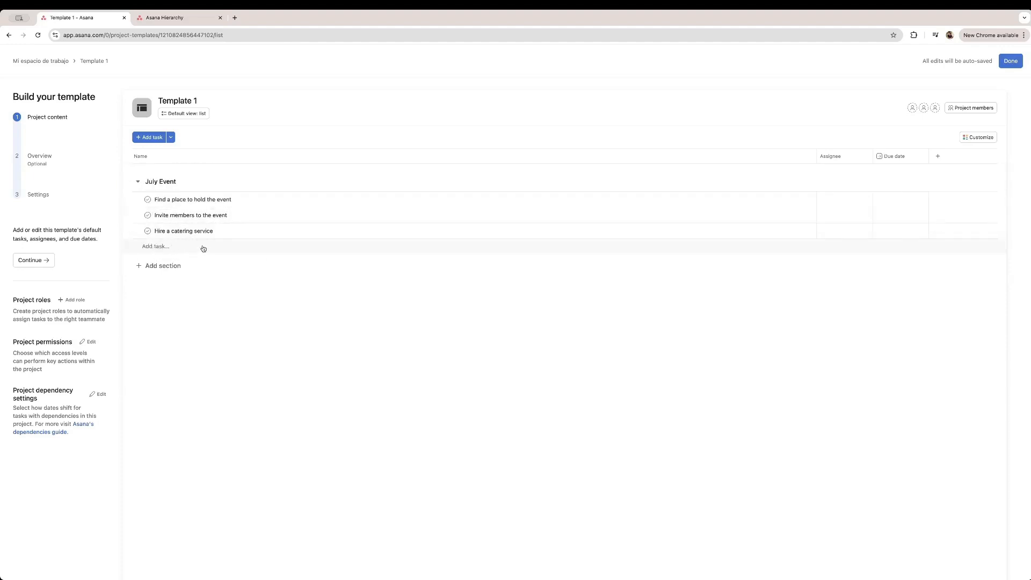
- Add a second section named "Budget" below the July Event section
left_click(160, 265)
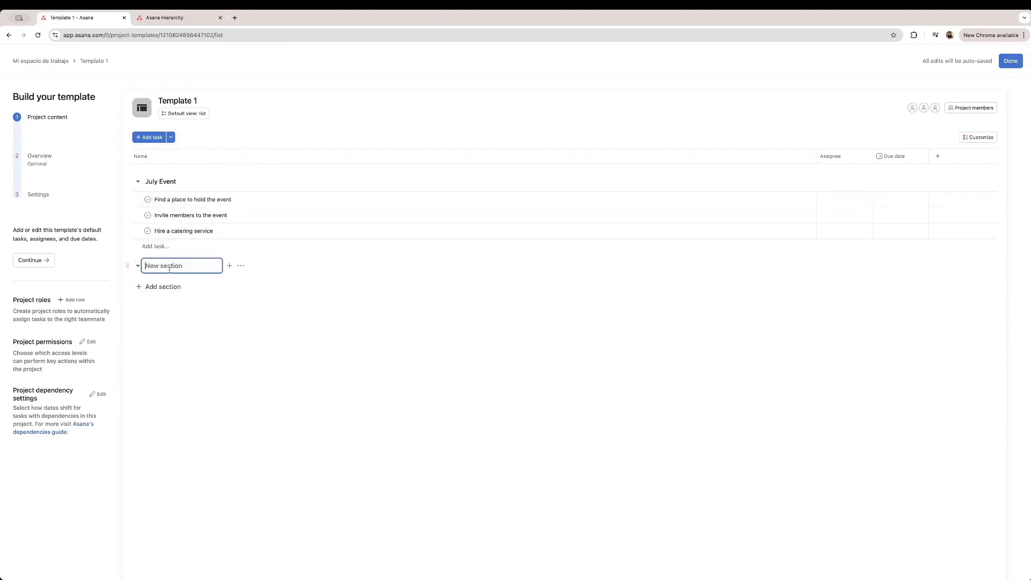
type("Untitled section")
key("BackSpace")
key("BackSpace")
key("BackSpace")
key("BackSpace")
key("BackSpace")
key("BackSpace")
key("BackSpace")
key("BackSpace")
key("BackSpace")
key("BackSpace")
key("BackSpace")
key("BackSpace")
key("BackSpace")
key("BackSpace")
key("BackSpace")
key("BackSpace")
type("Budget")
key("Return")
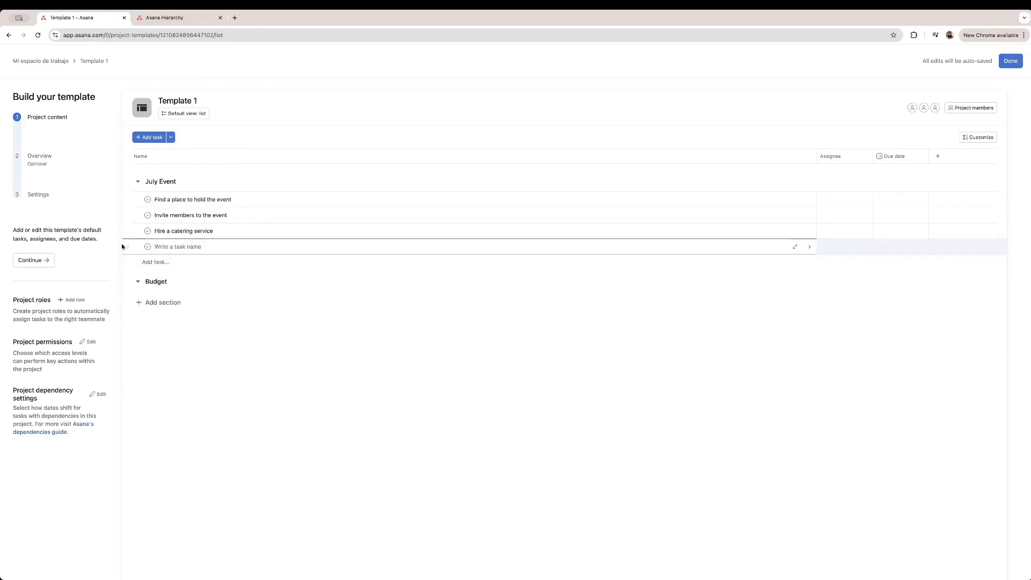
- Add the tasks "Review July budget", "Contact providers" and "Make predictions for next months budget" to the Budget section
left_click_drag(122, 247, 134, 283)
type("Review july budget")
key("Return")
type("Contact providers")
key("Return")
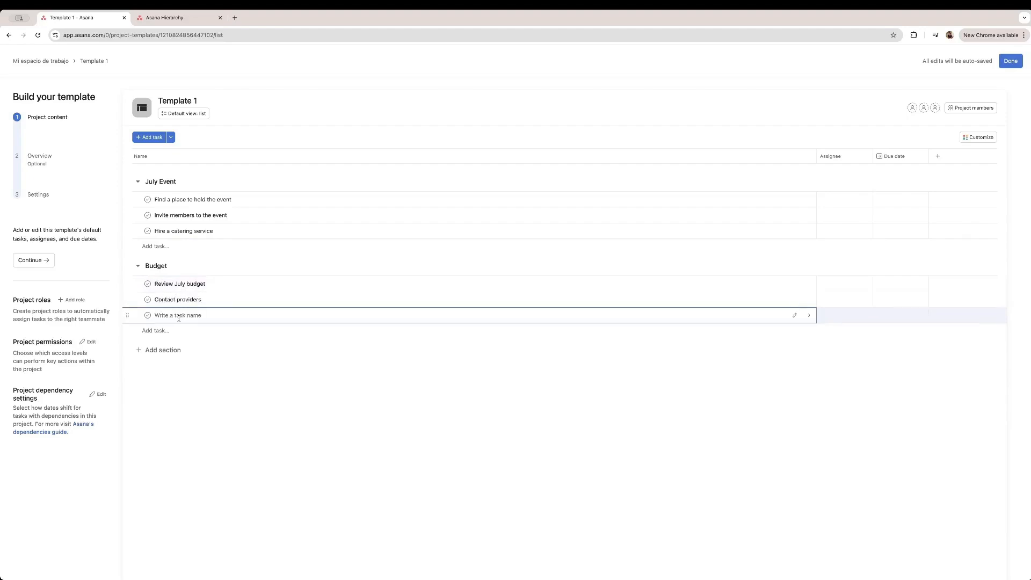
type("Make predictions for next months budget")
key("Escape")
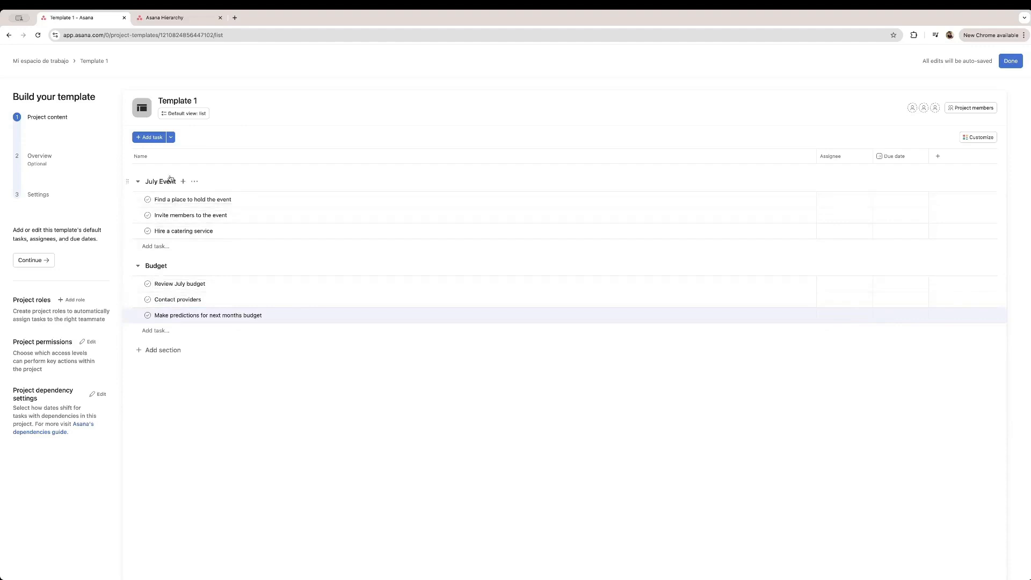
- In the template's overview, title the description "July" and enter "This project is about the events and budget for July"
left_click(27, 164)
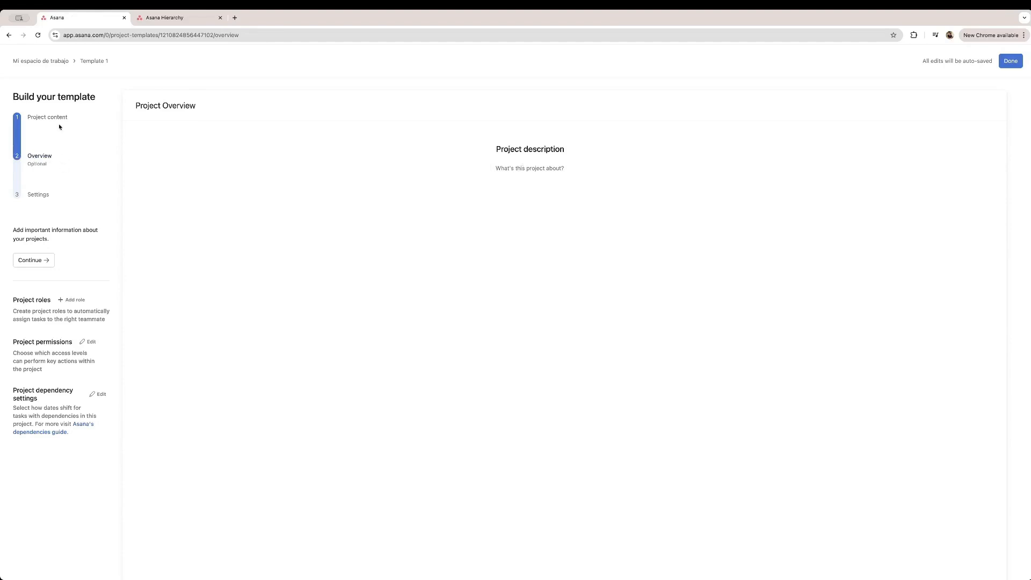
left_click(548, 150)
left_click(562, 150)
type("July")
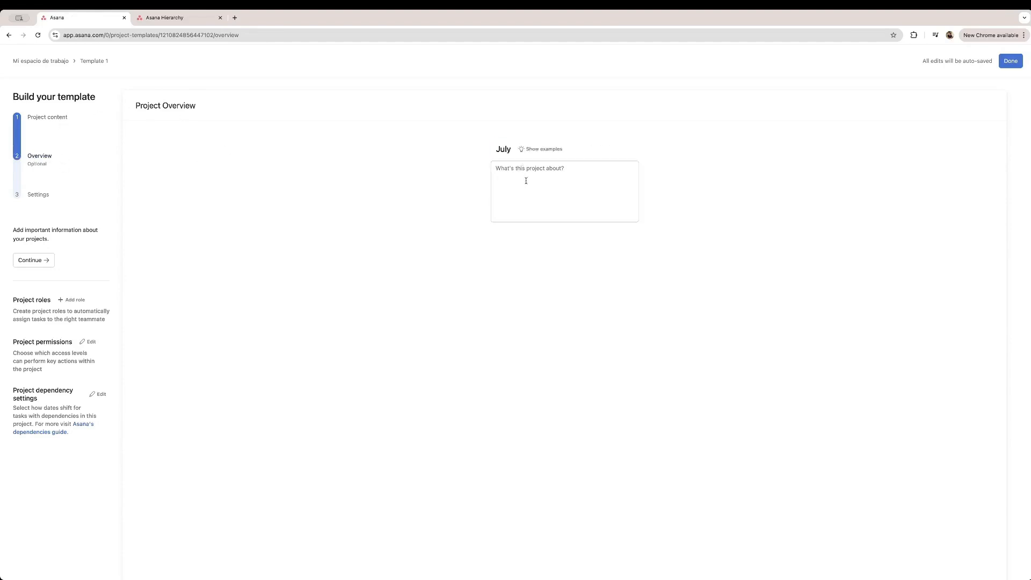
left_click(526, 180)
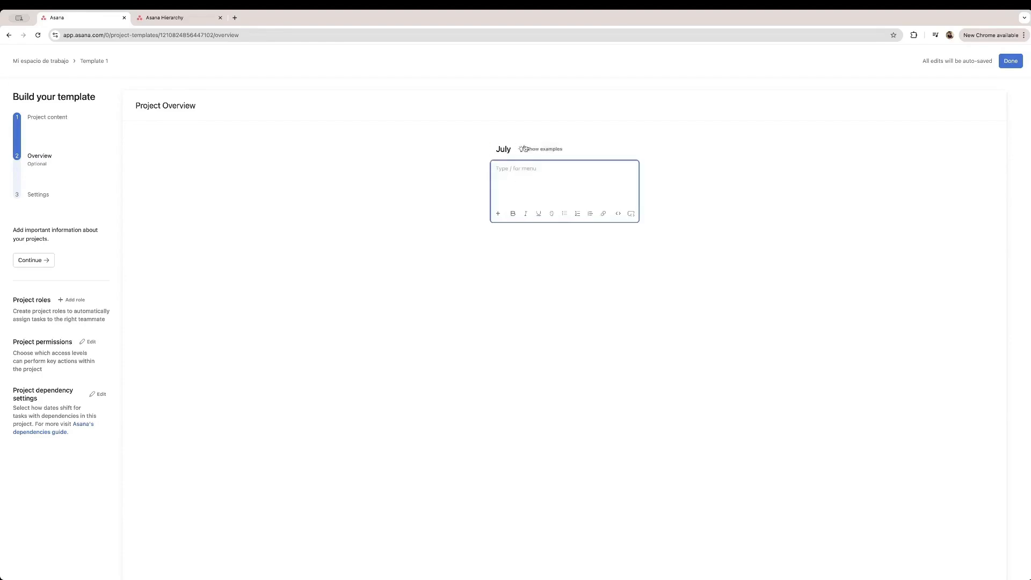
type("This project is about the events and budget for July.")
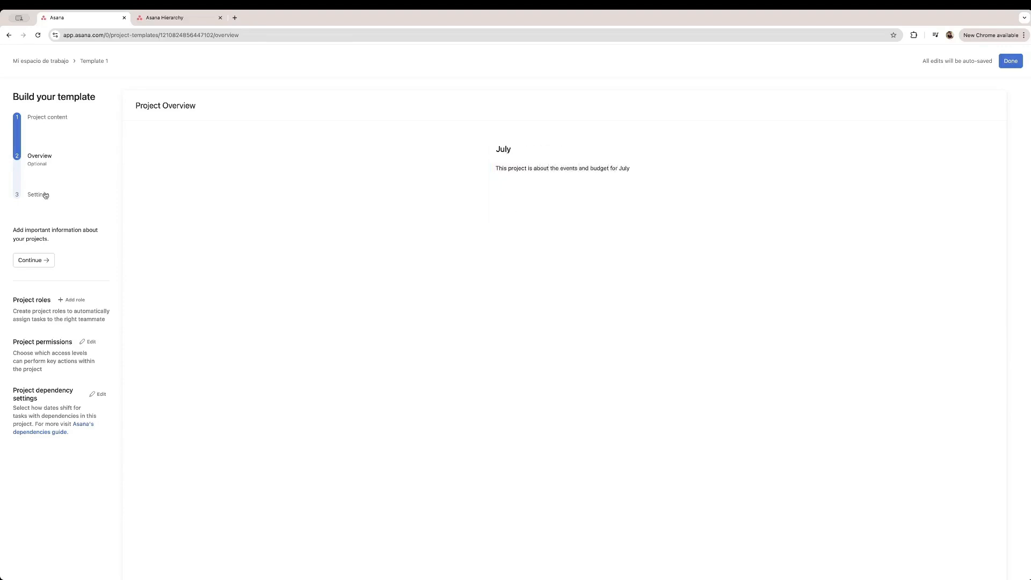
- Invite two additional members to the template's access list in the template settings
left_click(38, 194)
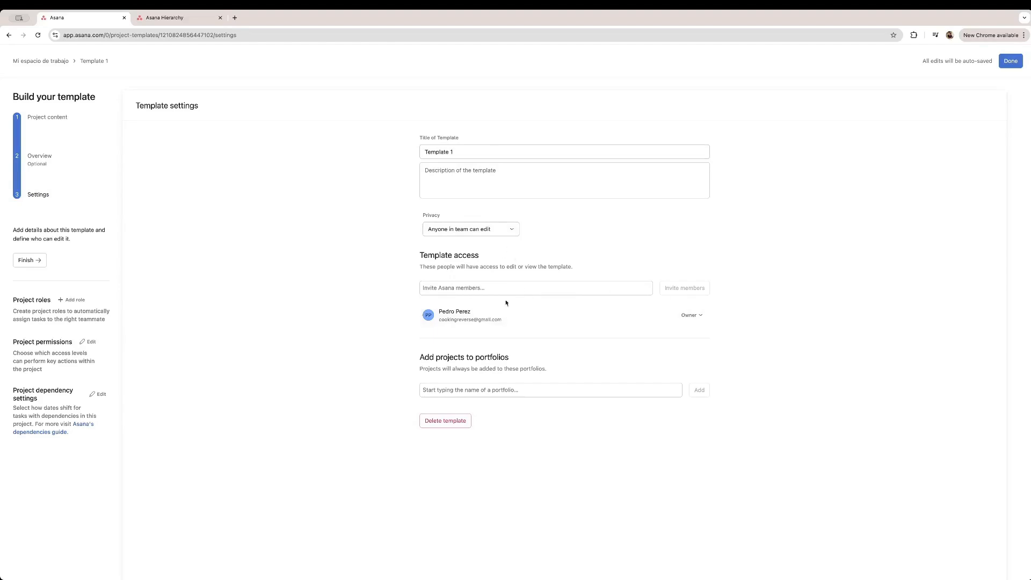
left_click(699, 319)
left_click(765, 293)
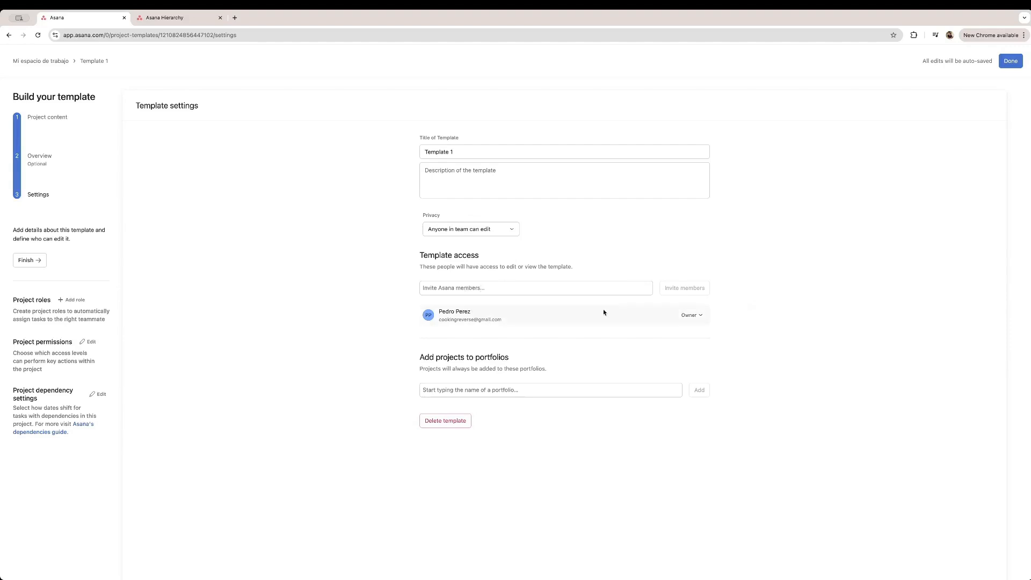
left_click(558, 288)
left_click(493, 298)
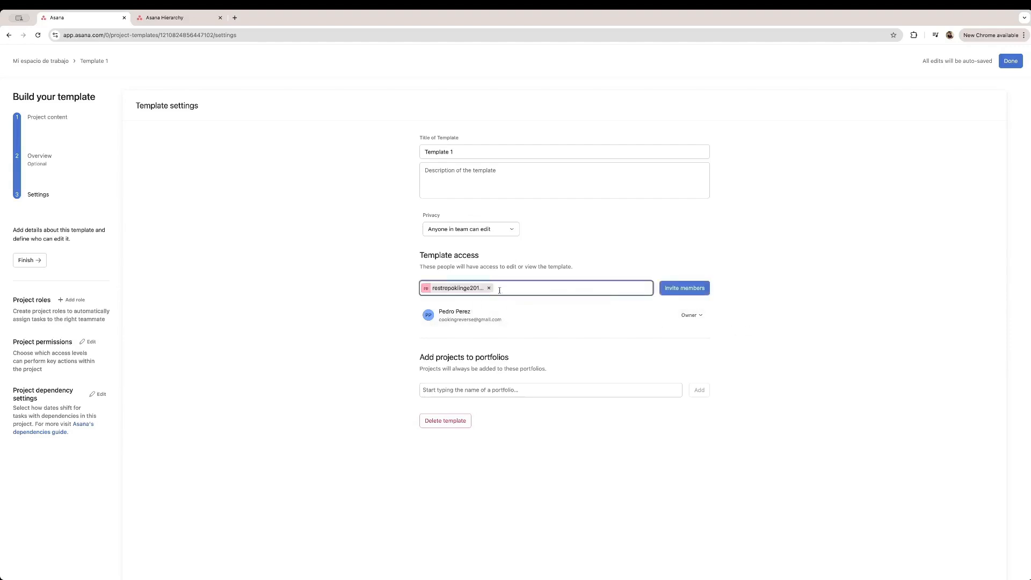
type("c")
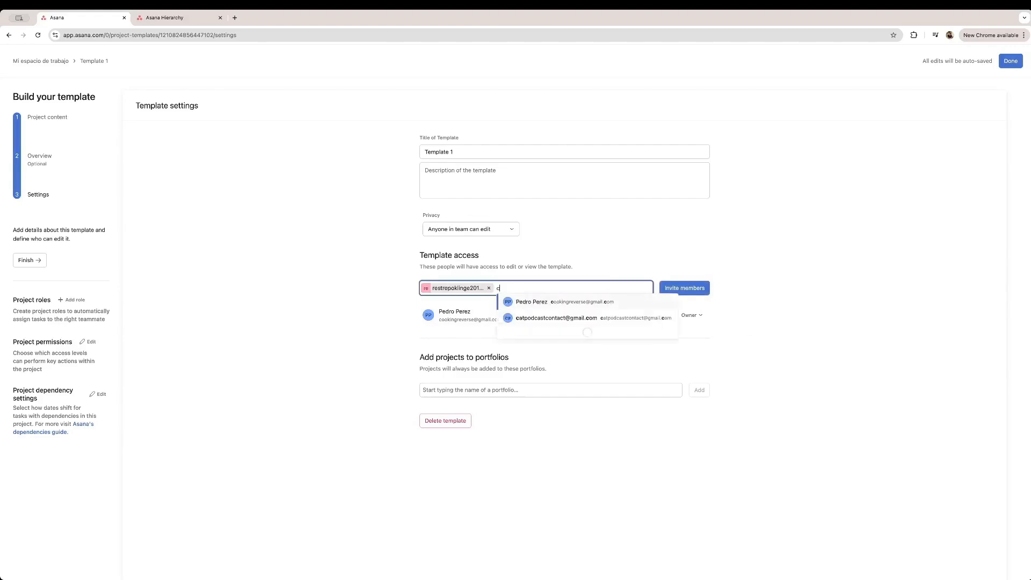
left_click(533, 318)
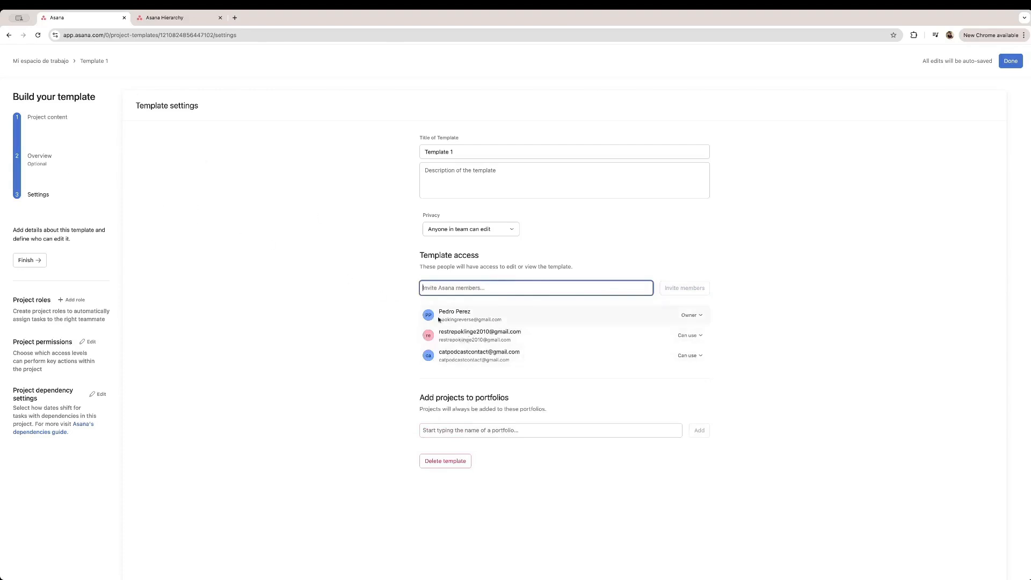
- Set the template access of both invited members to "Can edit"
left_click(693, 338)
left_click(745, 339)
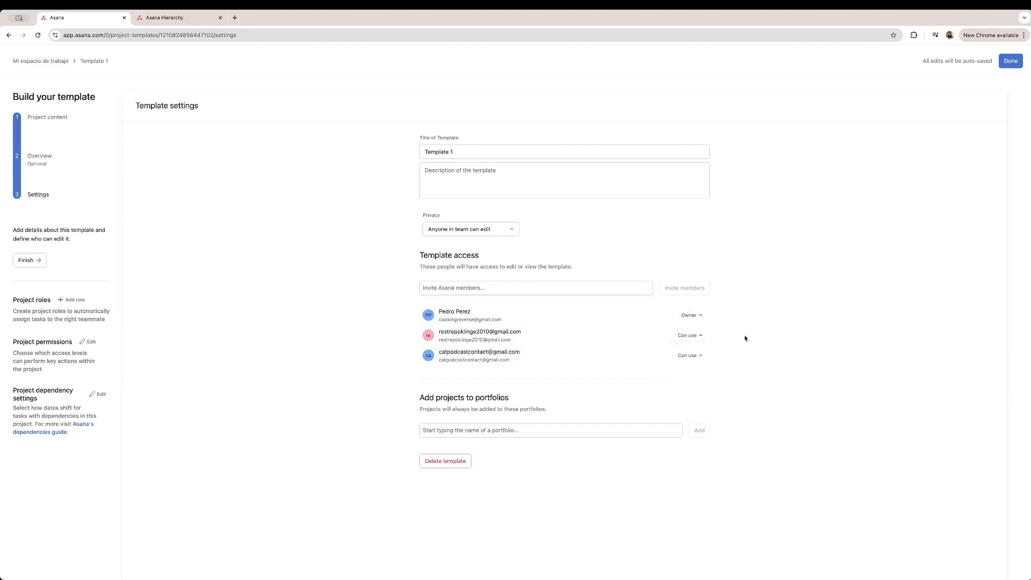
left_click(696, 337)
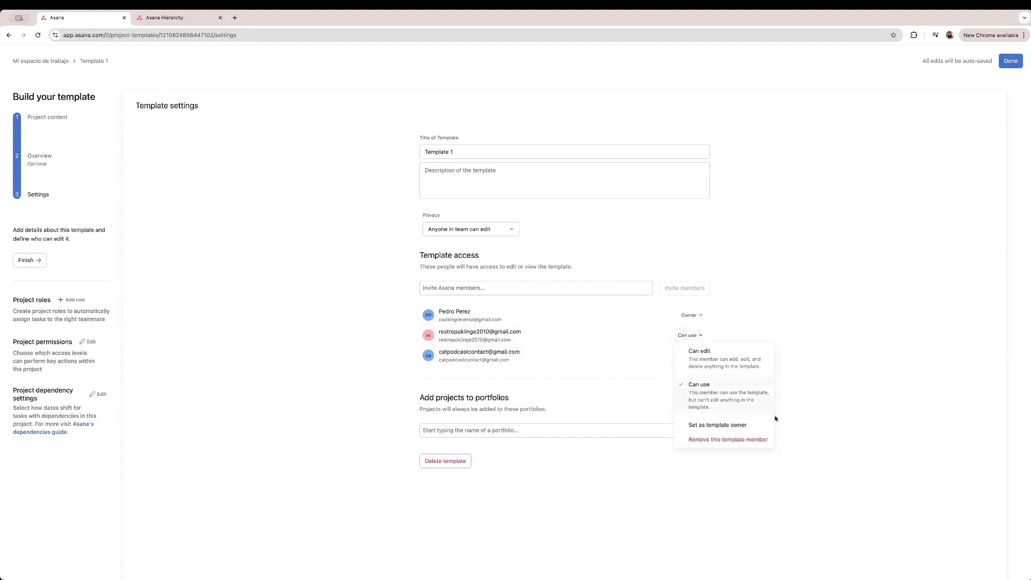
left_click(693, 361)
left_click(690, 355)
left_click(707, 378)
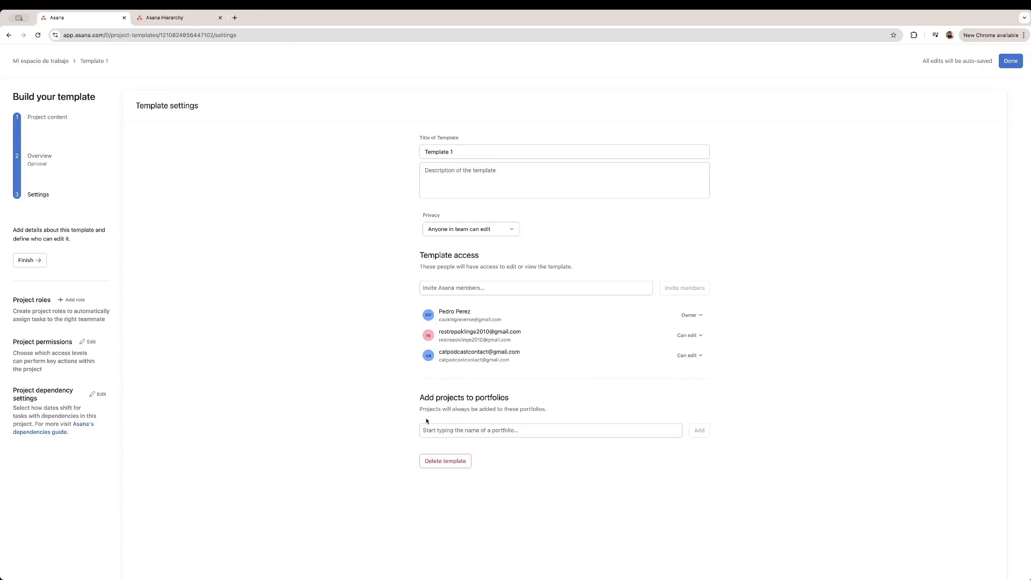
left_click(76, 300)
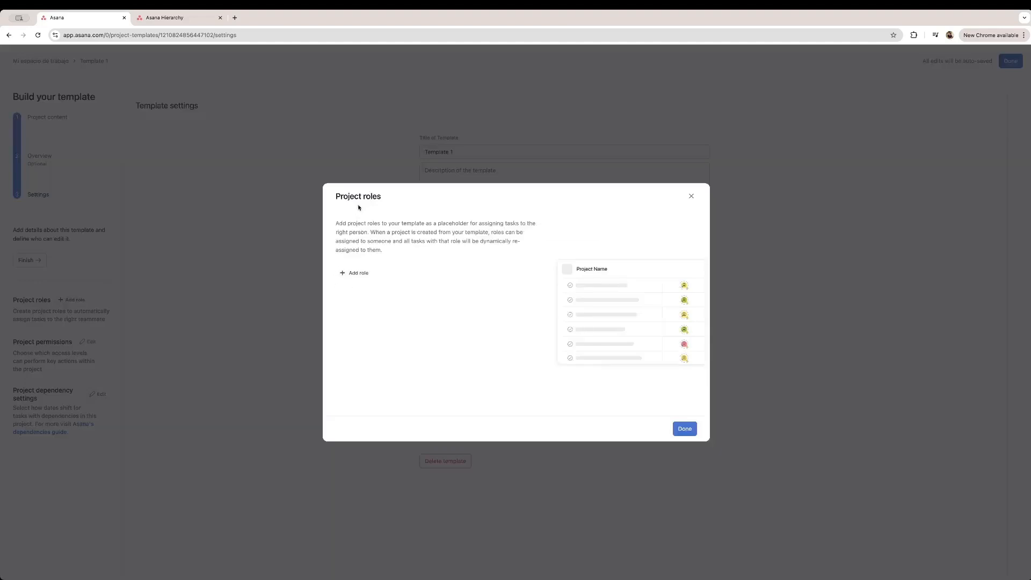
left_click(356, 273)
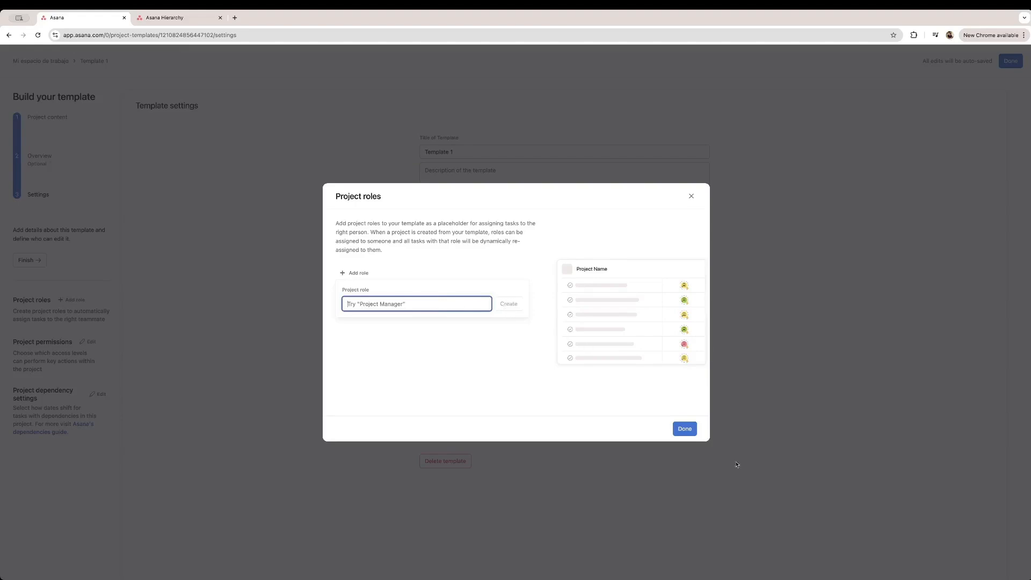
left_click(685, 429)
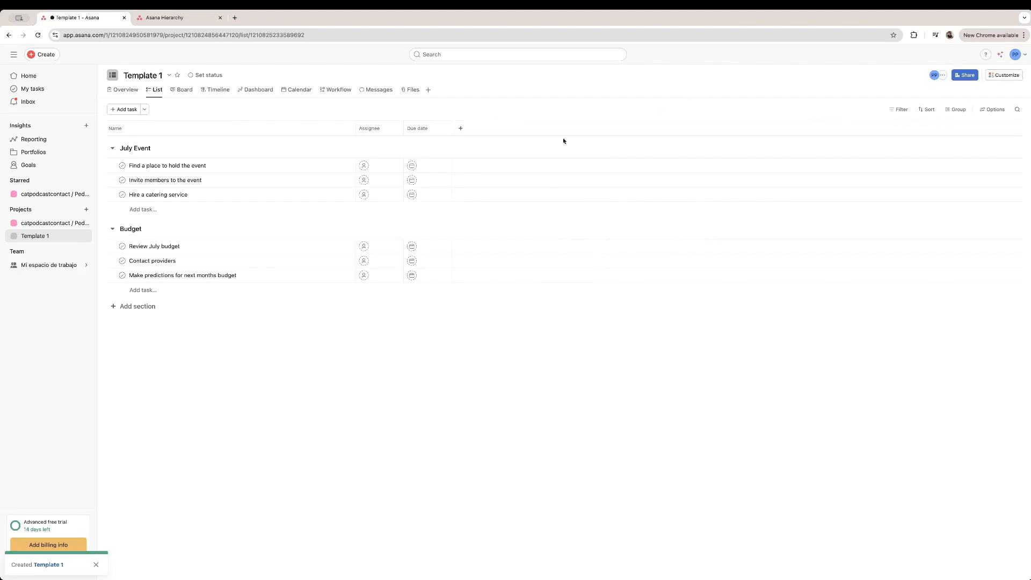
- Start adding a rule in the Template 1 project's customization options and browse the available rule presets
left_click(1009, 77)
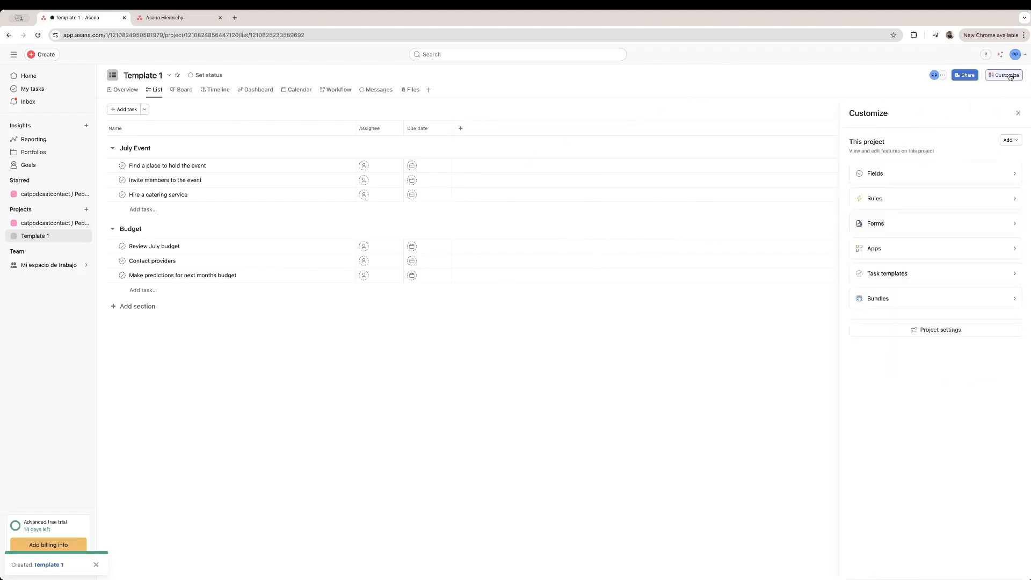
left_click(900, 203)
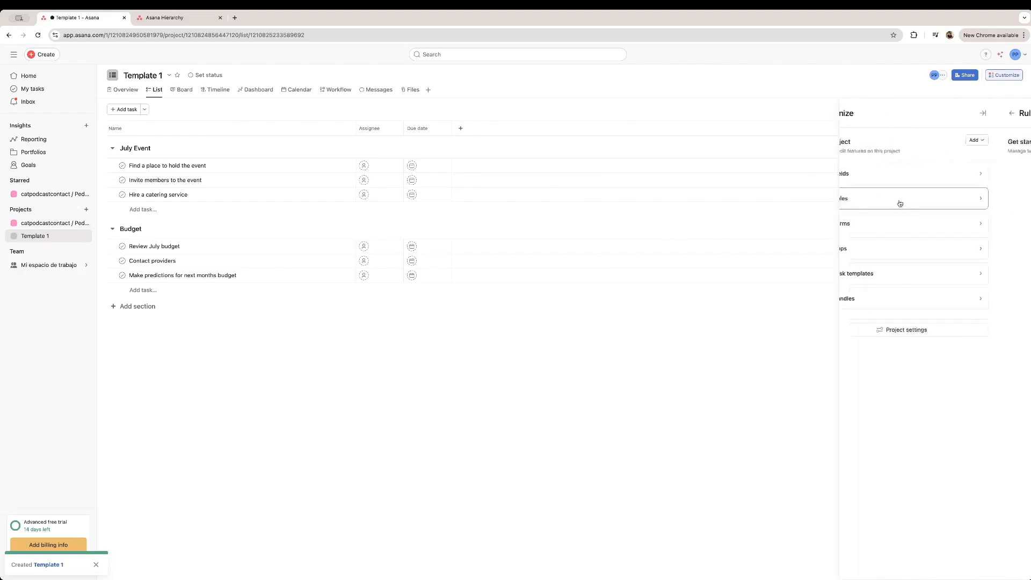
left_click(1006, 141)
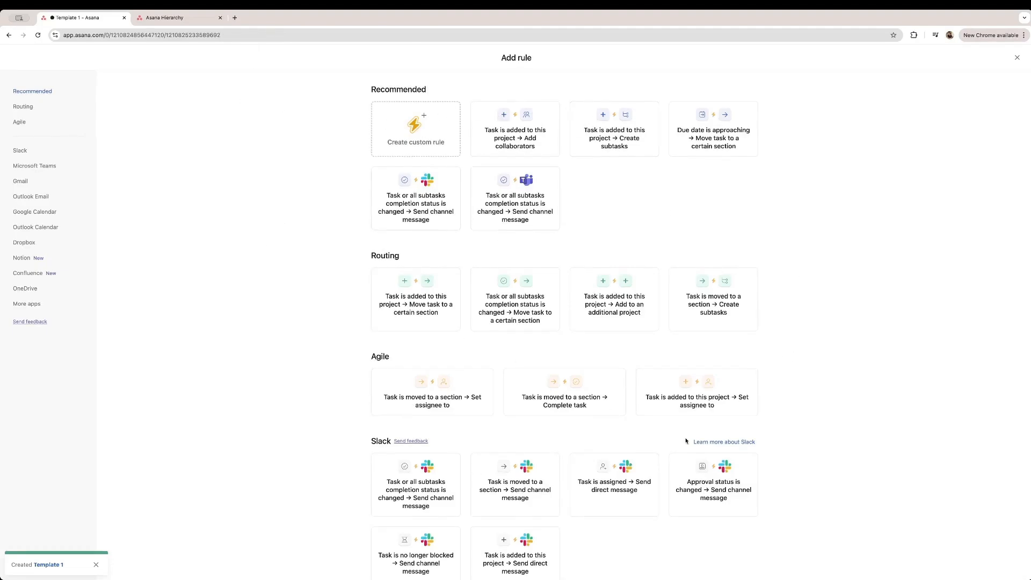
scroll(686, 441, "down", 5)
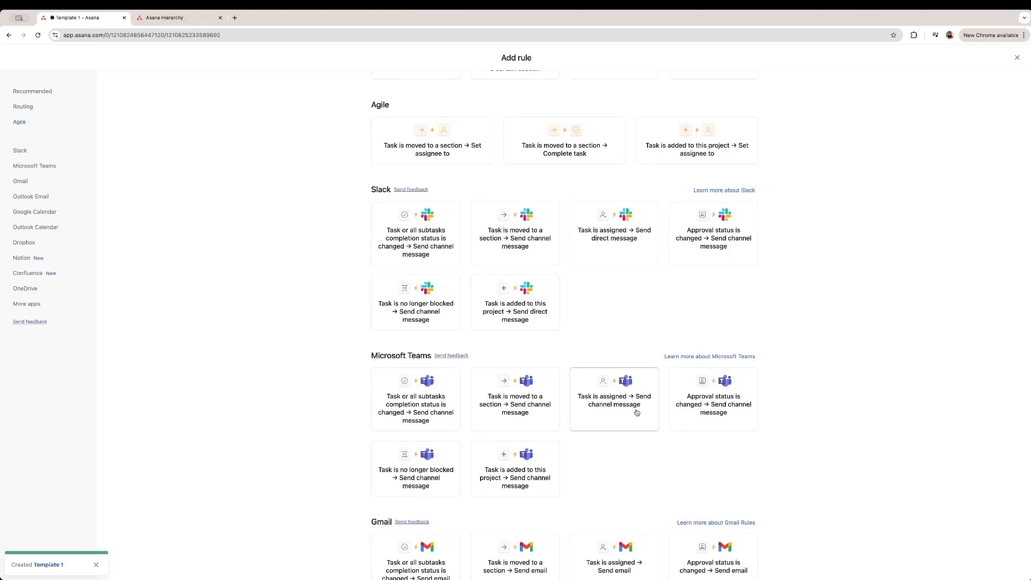
scroll(490, 354, "up", 5)
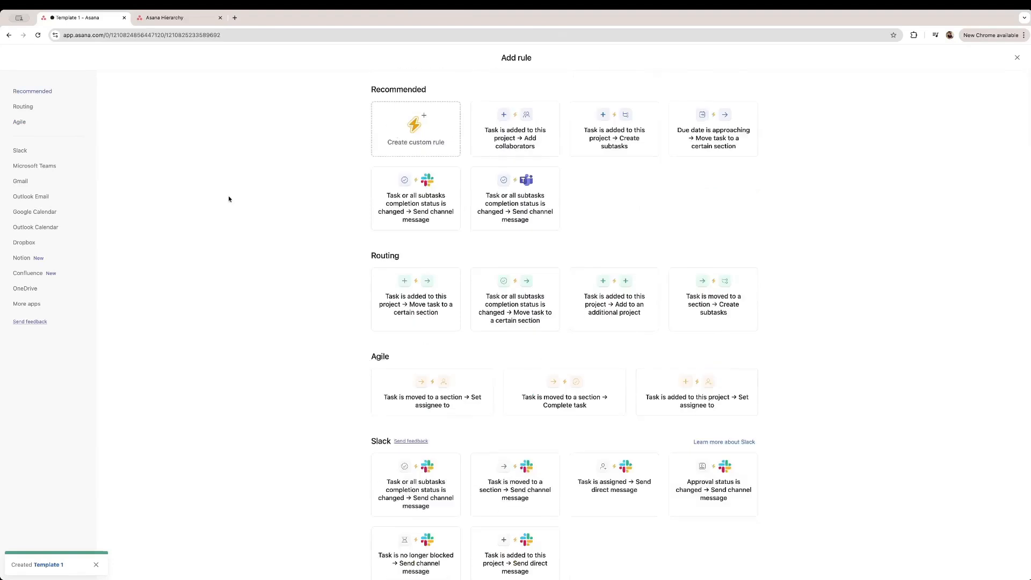
- Try a custom rule triggered when a task is moved to a section, checking for task type Approval and setting an assignee
left_click(415, 131)
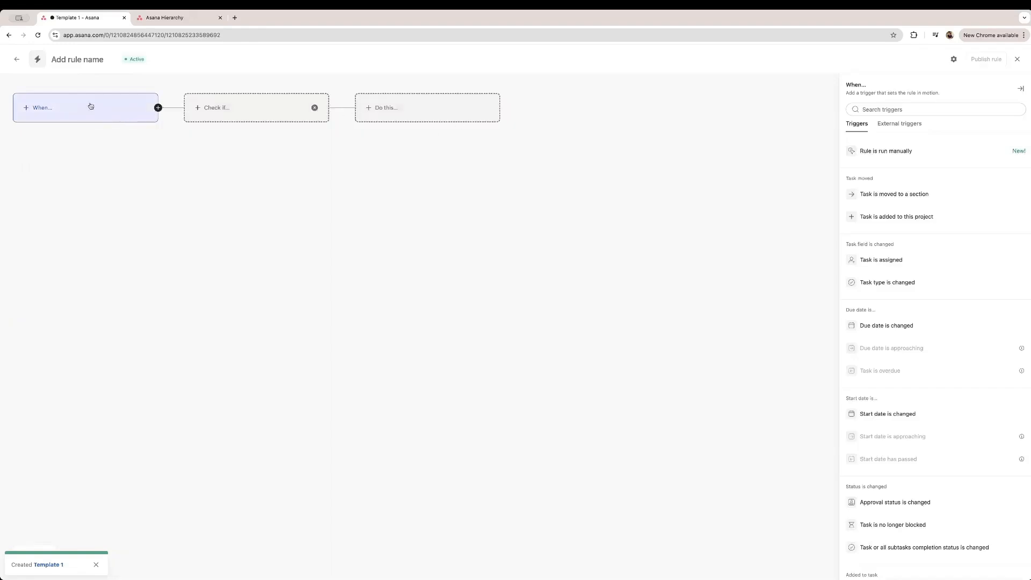
left_click(115, 110)
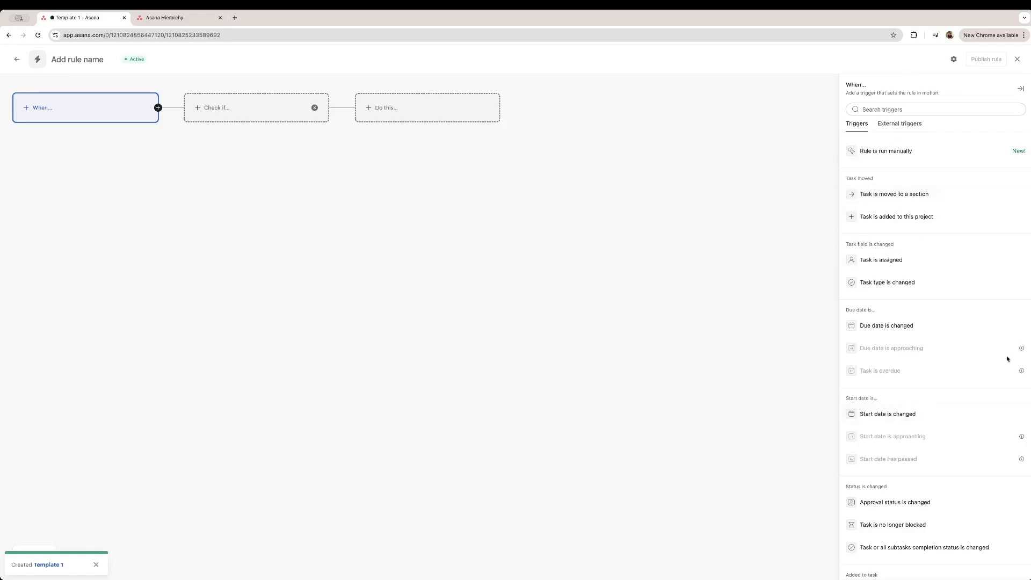
left_click(896, 128)
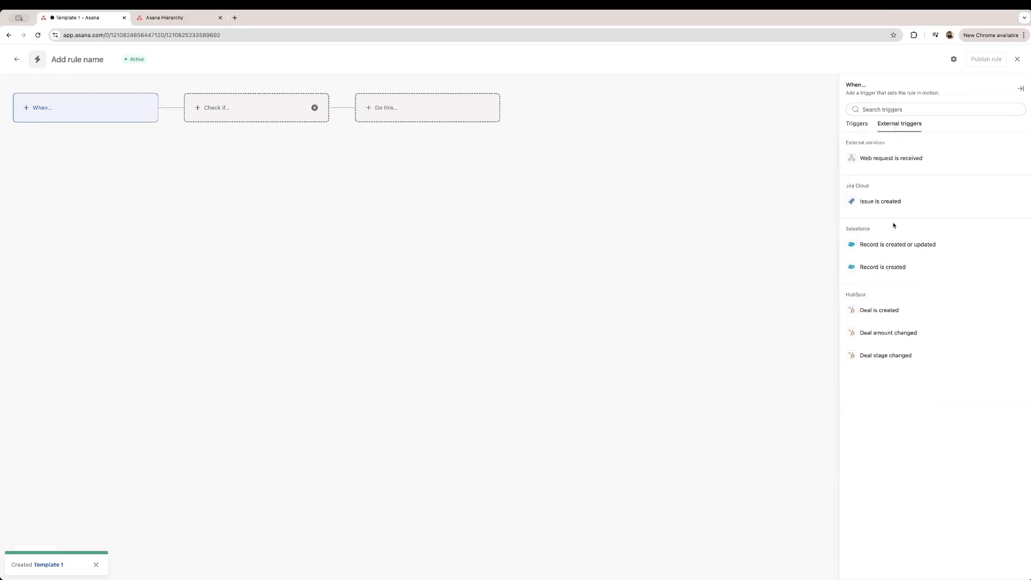
left_click(858, 125)
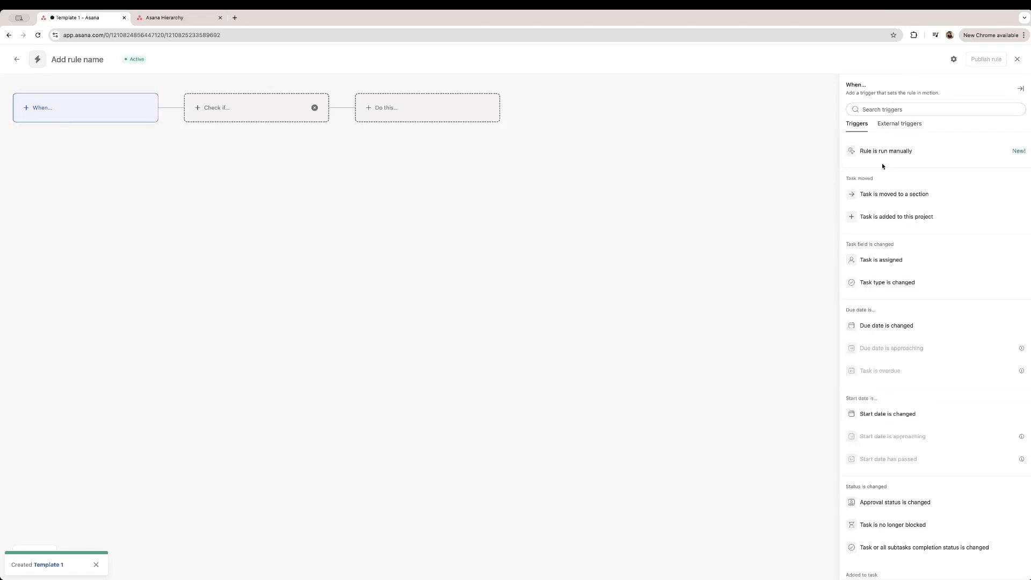
left_click(889, 198)
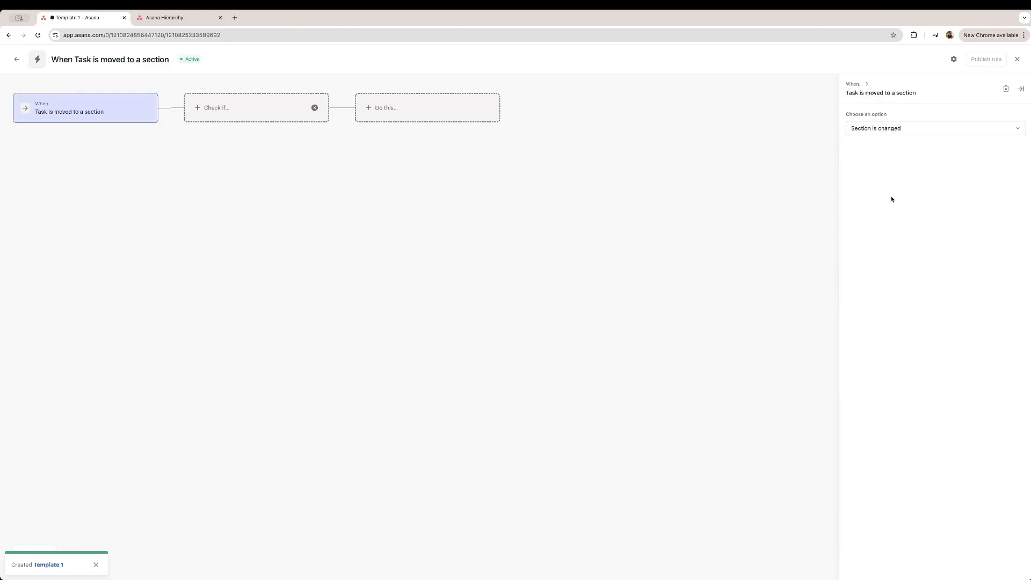
left_click(187, 117)
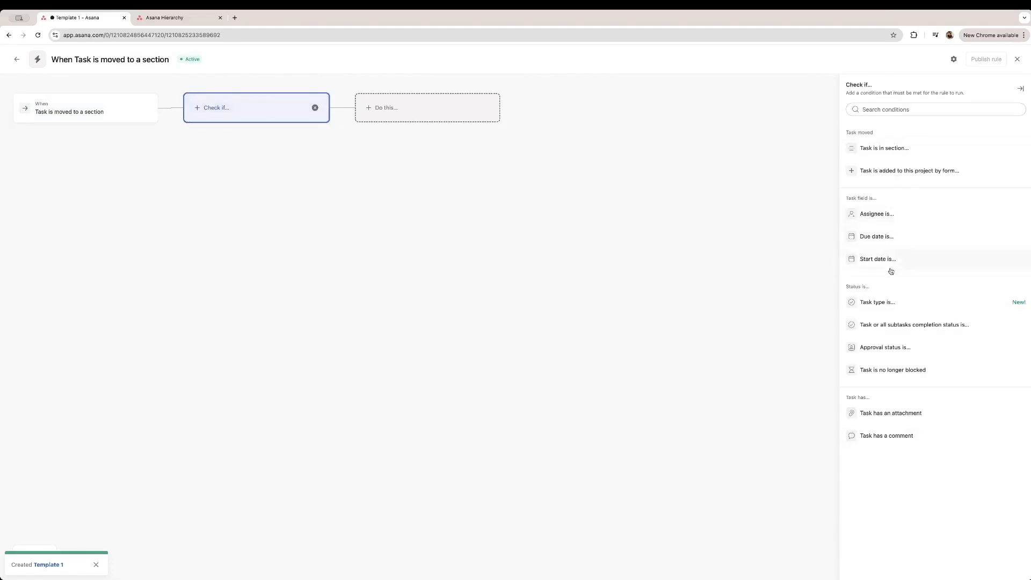
left_click(901, 304)
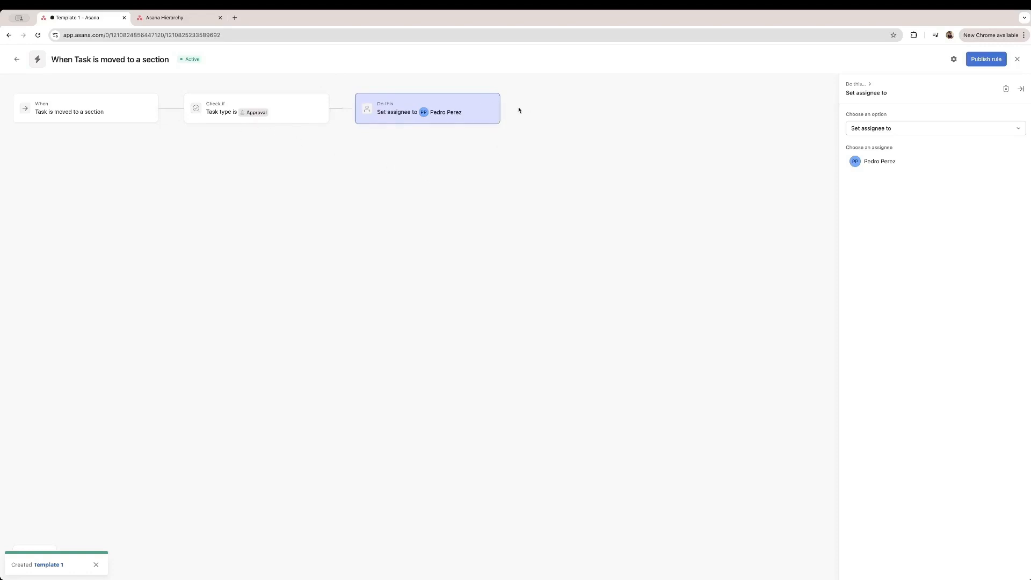
- Add another empty action to the custom rule and return to the rule presets without publishing
left_click(500, 109)
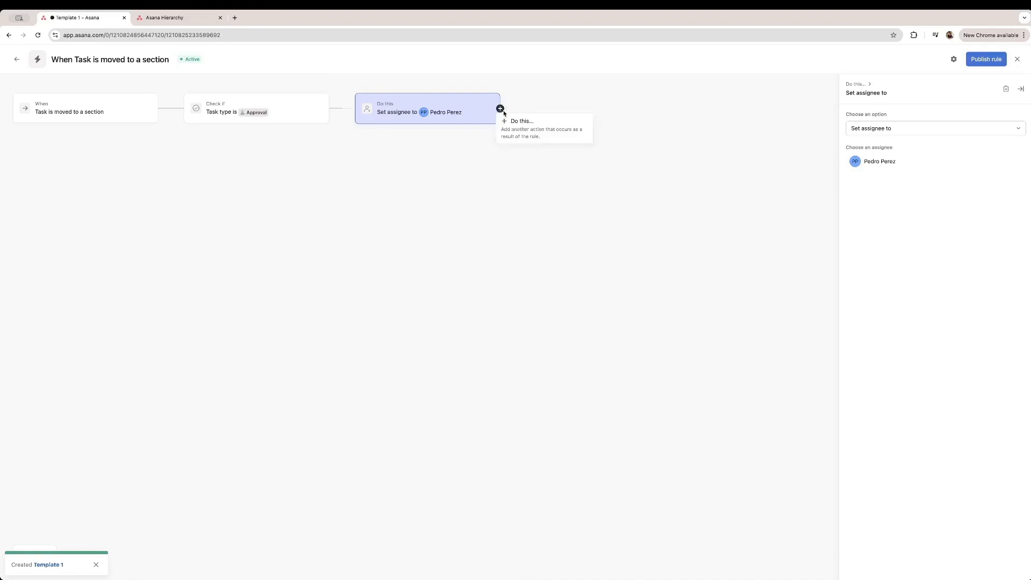
left_click(526, 132)
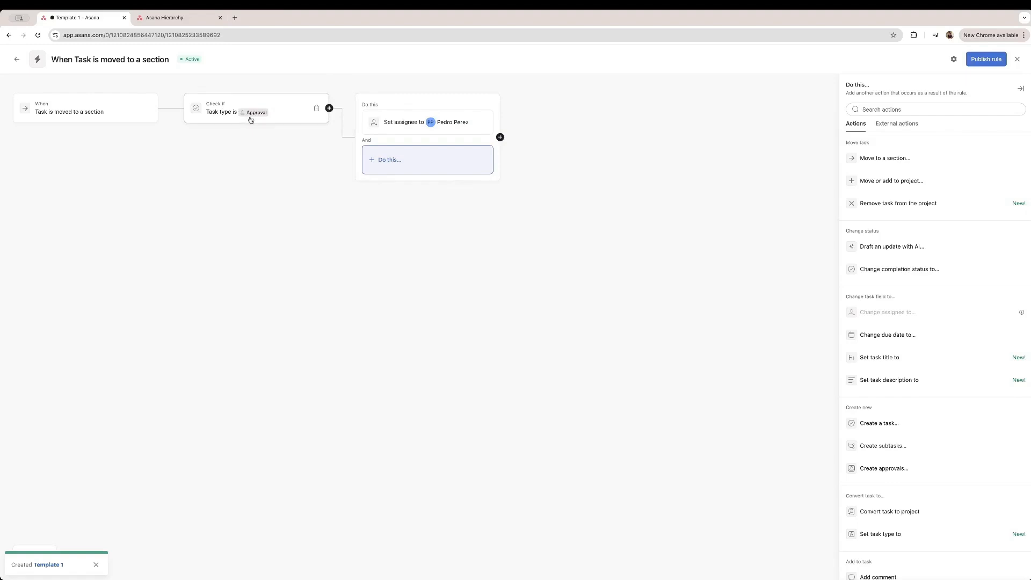
left_click(18, 60)
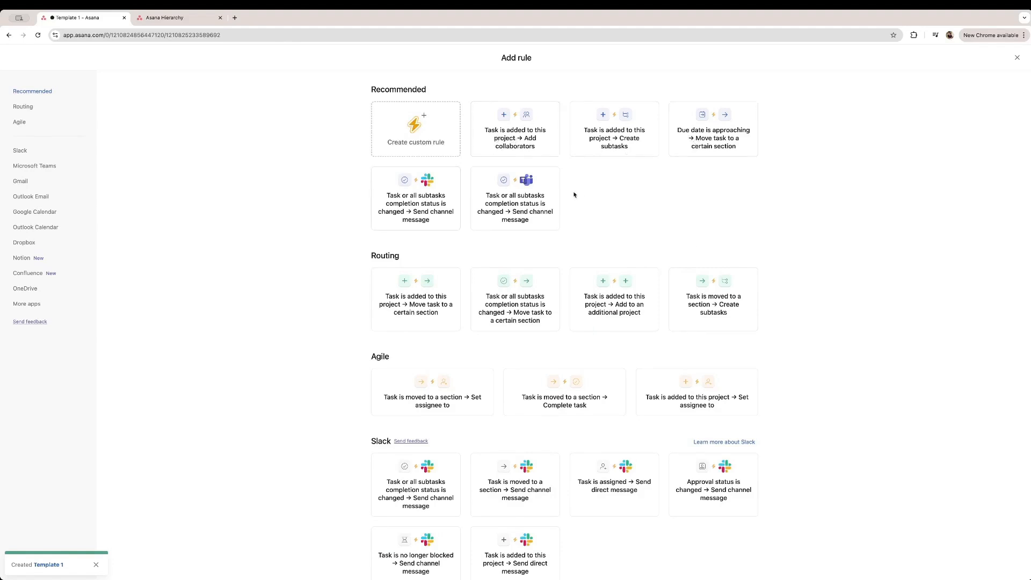
- Publish the preset rule "Task is added to this project → Add collaborators" with a chosen collaborator and return to the task list
left_click(509, 144)
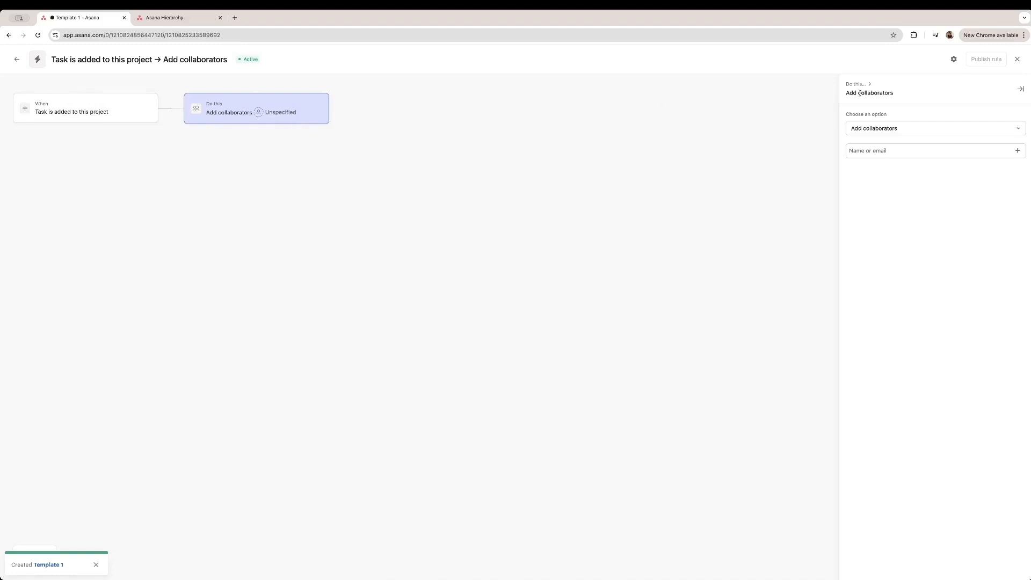
left_click(961, 152)
left_click(1018, 151)
left_click(969, 179)
left_click(846, 171)
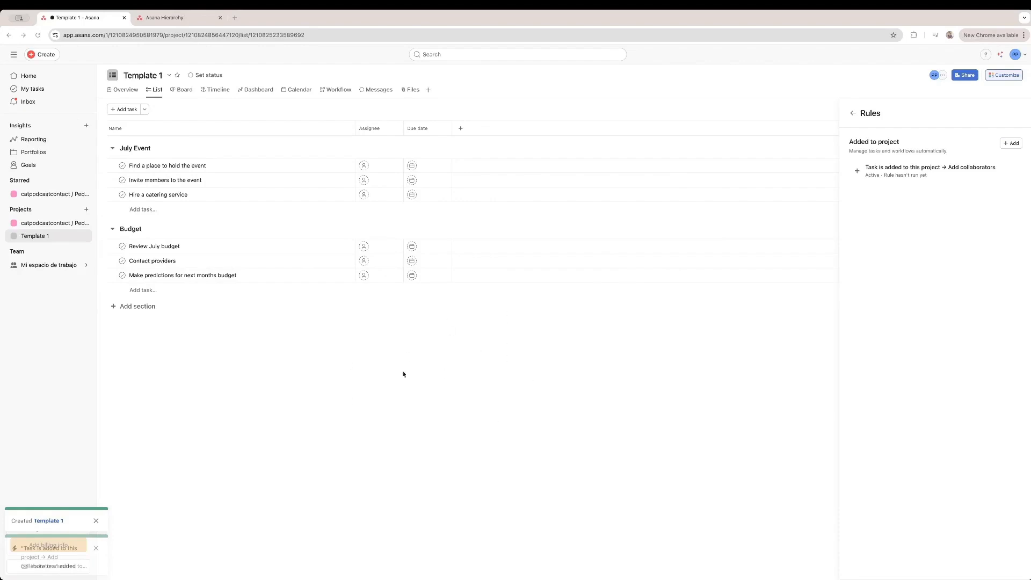
left_click(454, 405)
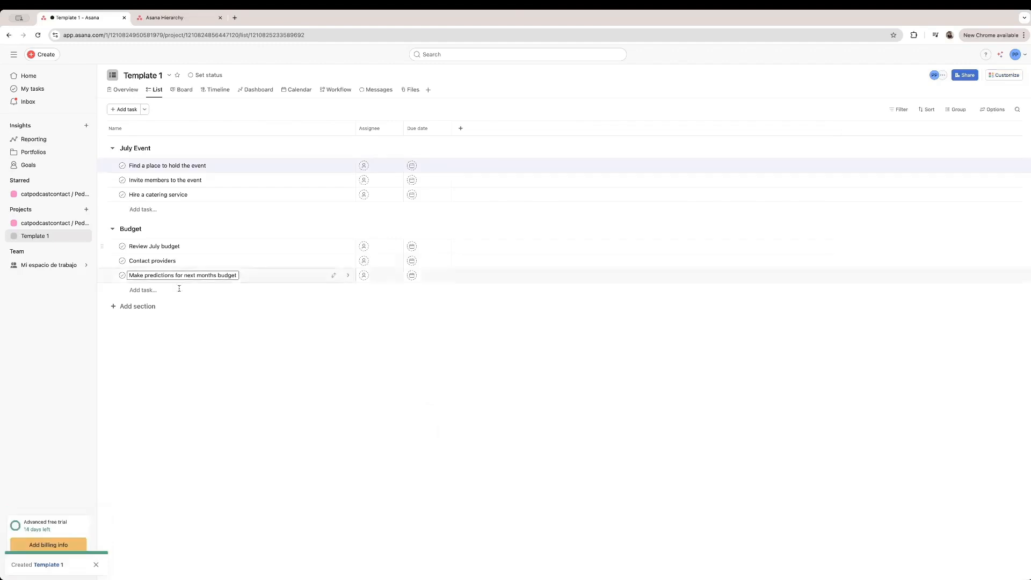
- Add a section named "Projections" below Budget with the task "Check new trends", and dismiss the project-created notification
left_click(144, 307)
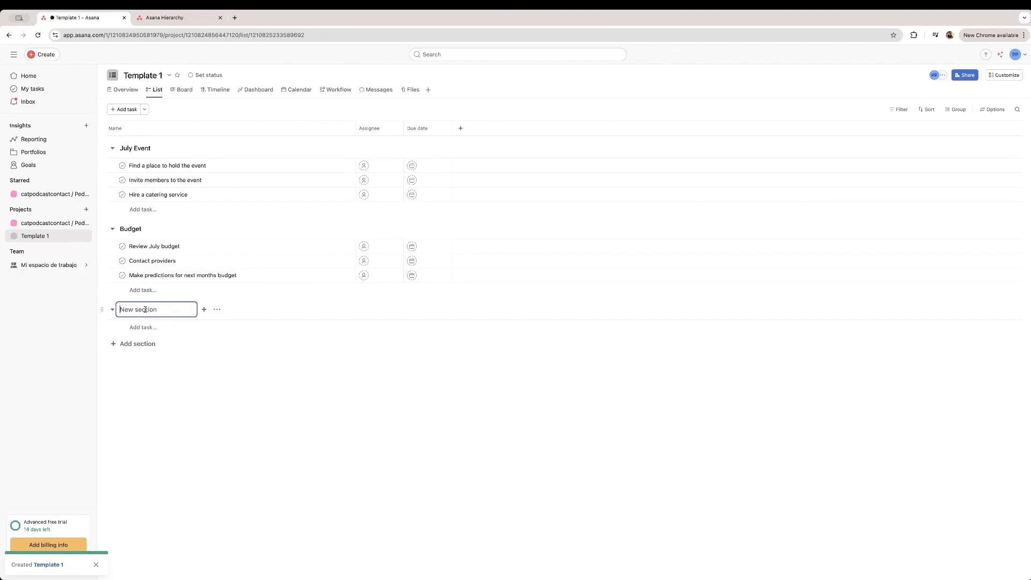
type("Projections")
key("Return")
type("Check new trne")
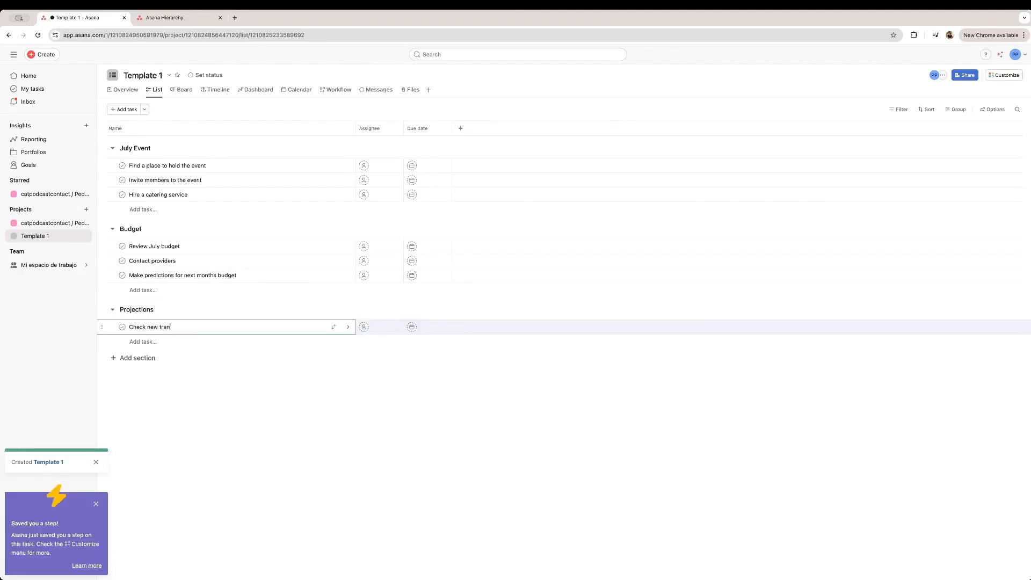
left_click(138, 392)
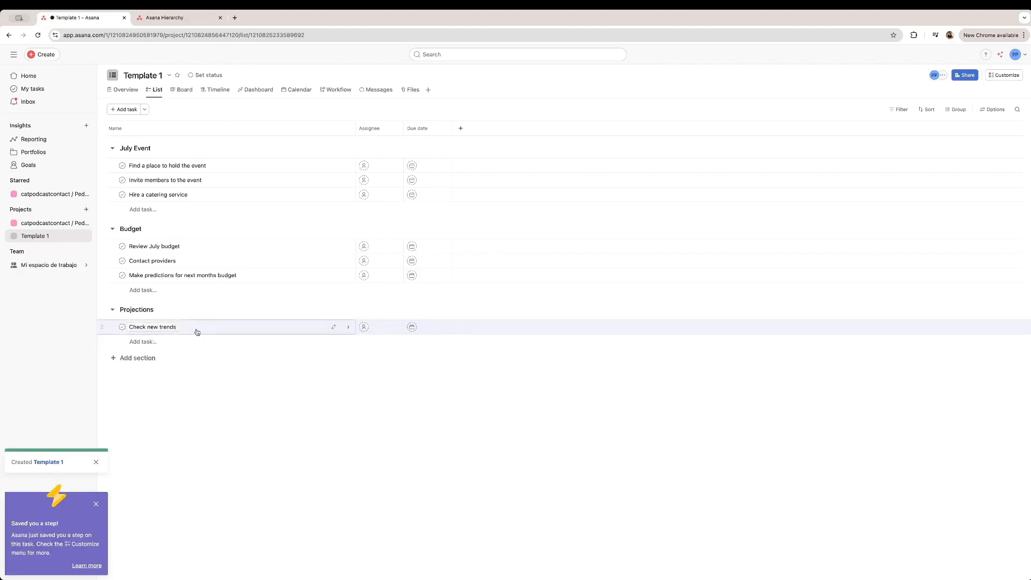
left_click(96, 462)
- Assign "Check new trends" to the second collaborator and give it a repeating due date of 08/14/25
left_click(364, 327)
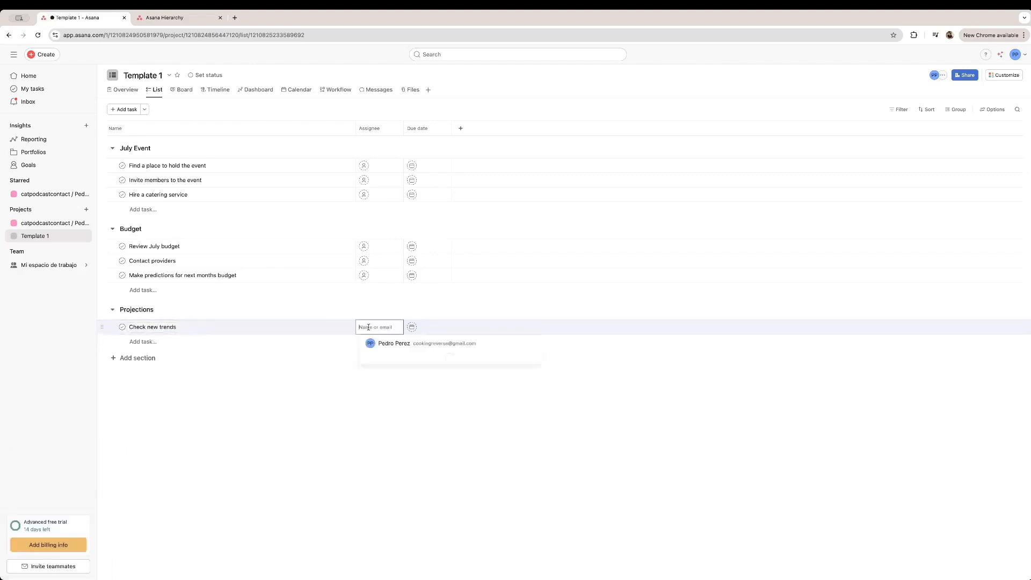
left_click(398, 360)
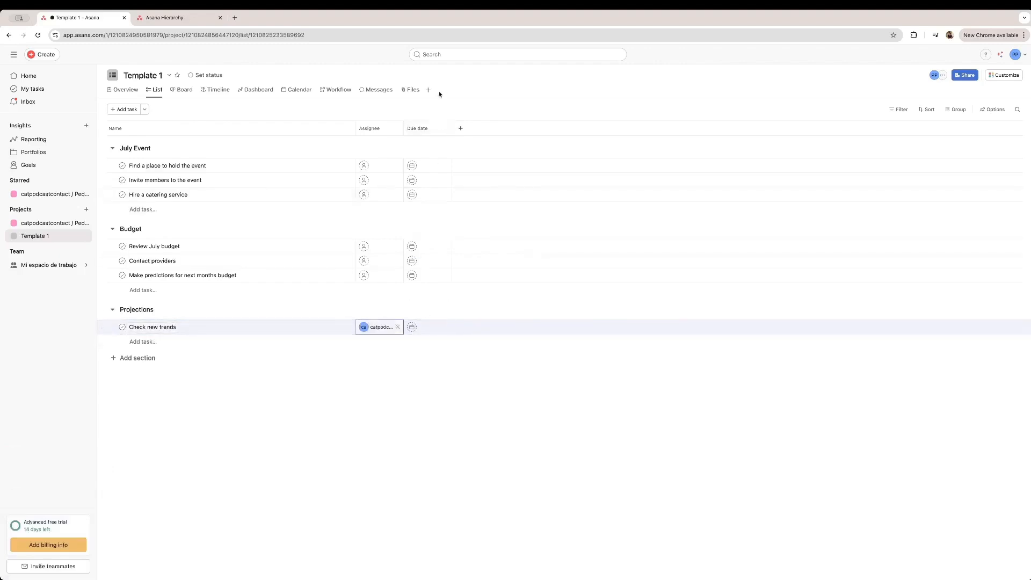
left_click(427, 326)
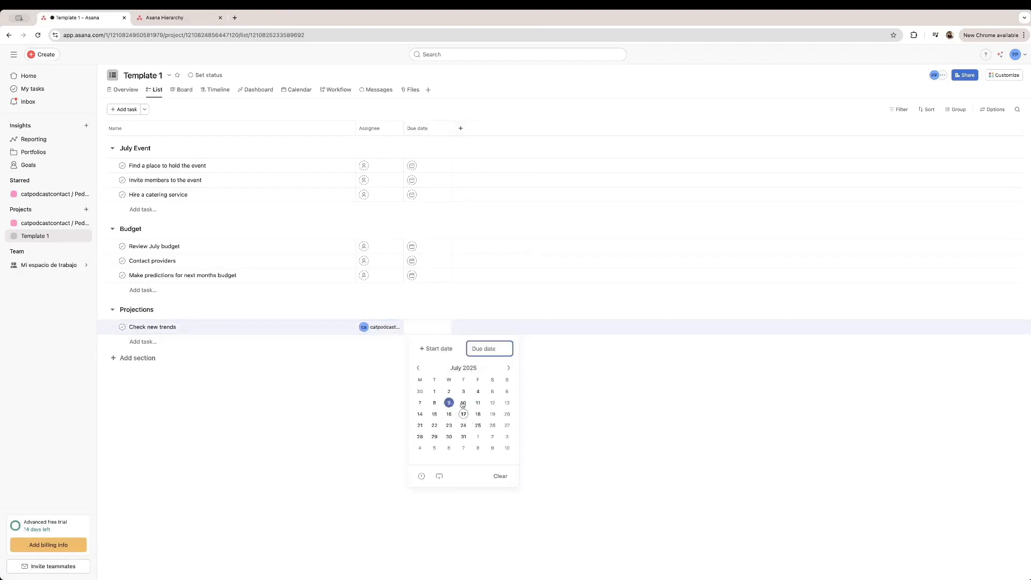
left_click(440, 478)
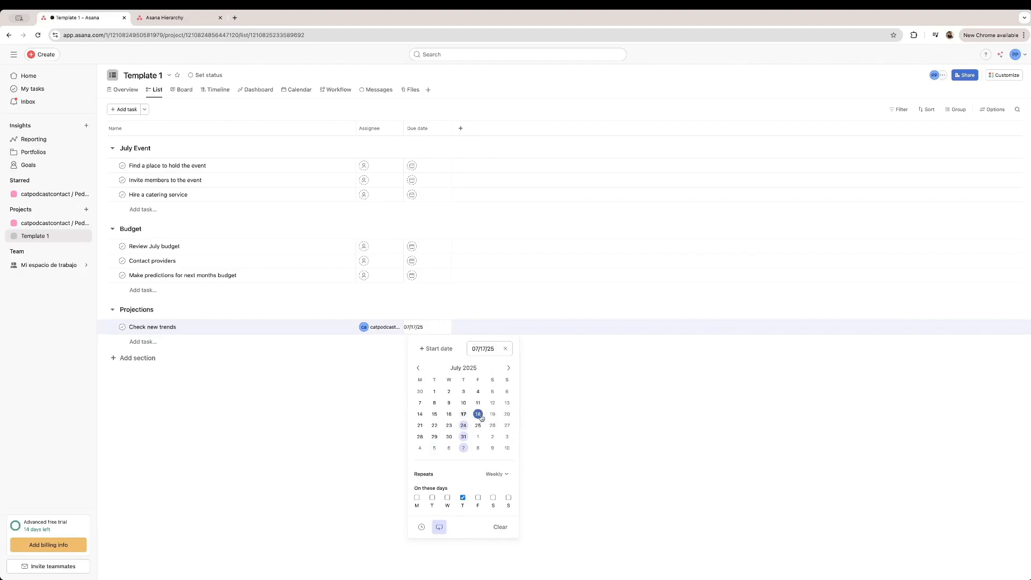
left_click(465, 427)
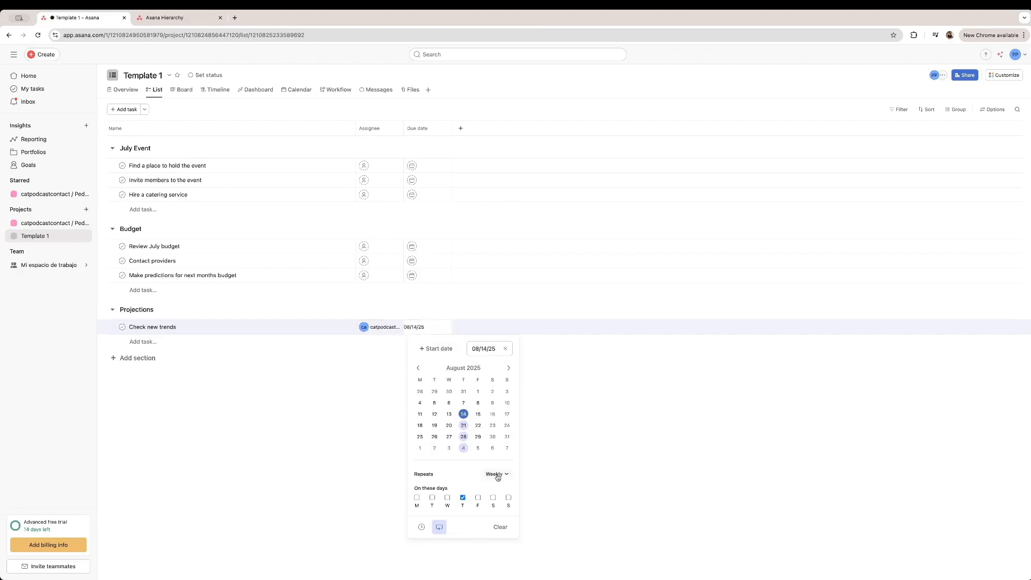
- Set the repeat frequency of the "Check new trends" due date to Daily and close the date picker
left_click(498, 476)
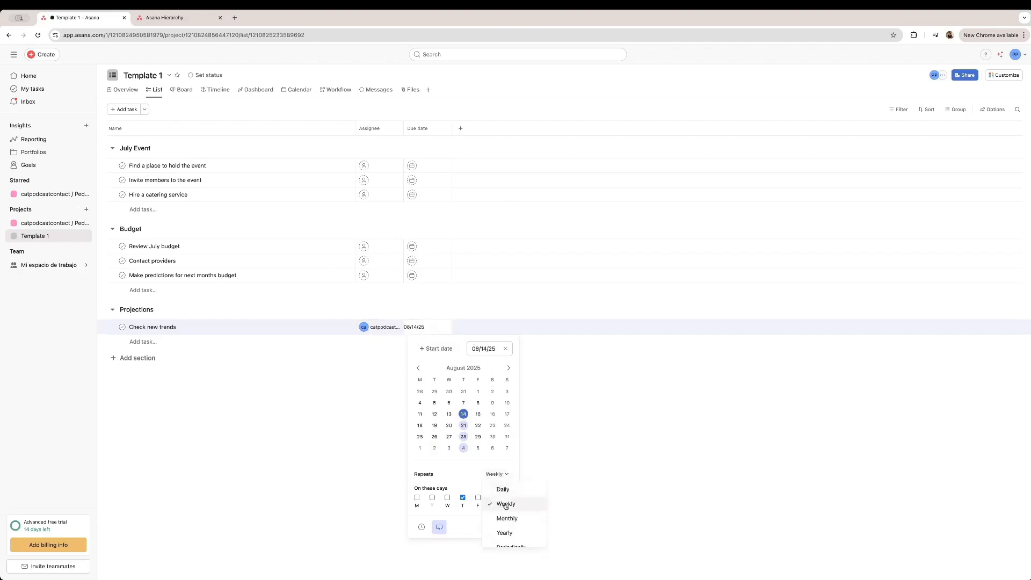
scroll(524, 514, "down", 1)
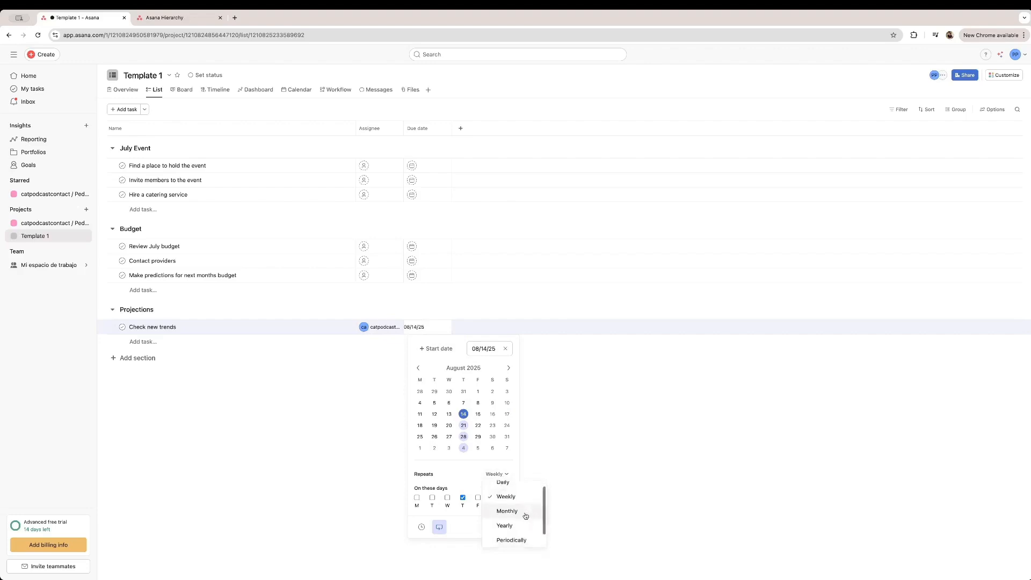
scroll(525, 518, "down", 1)
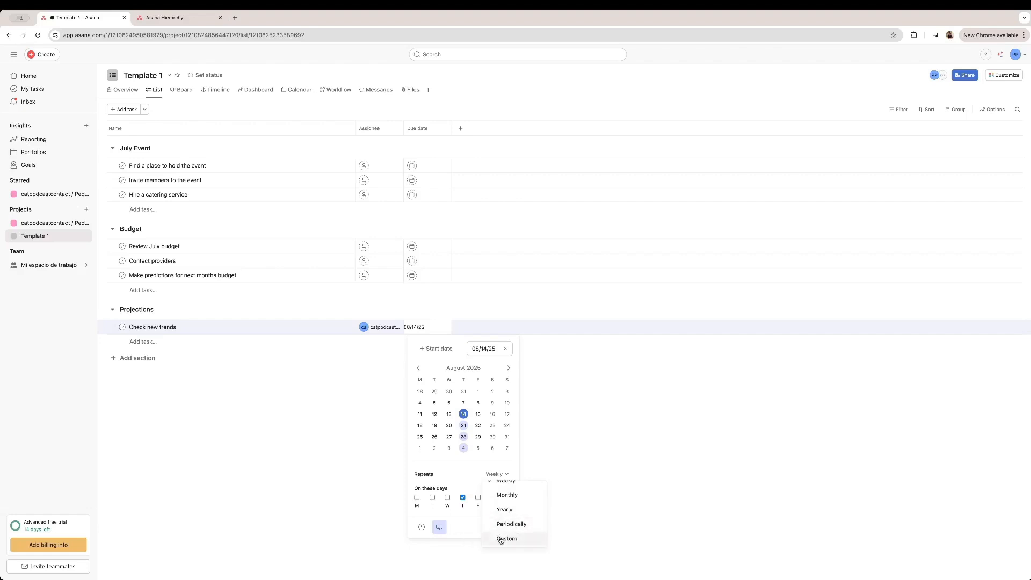
scroll(501, 524, "up", 1)
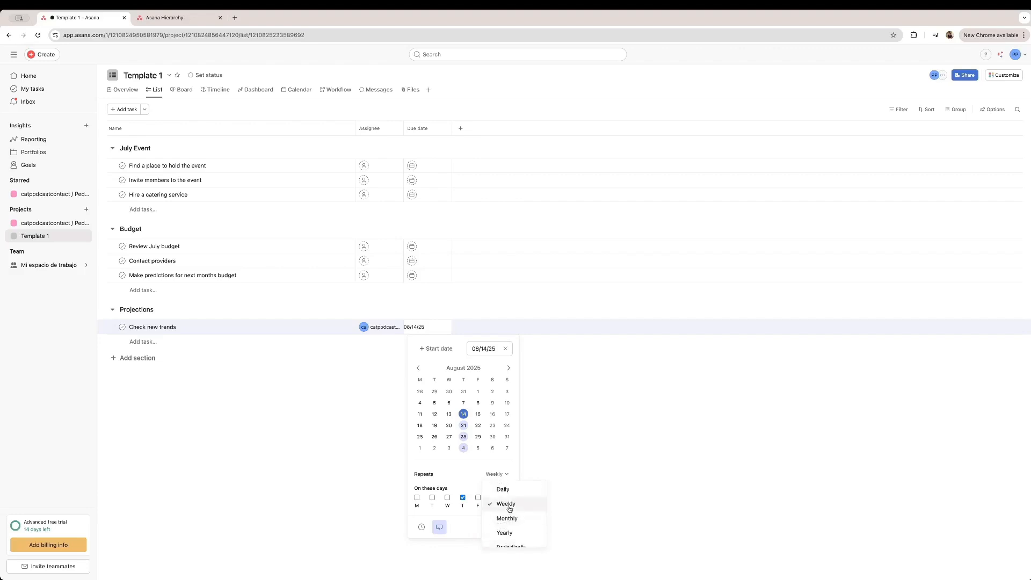
left_click(505, 490)
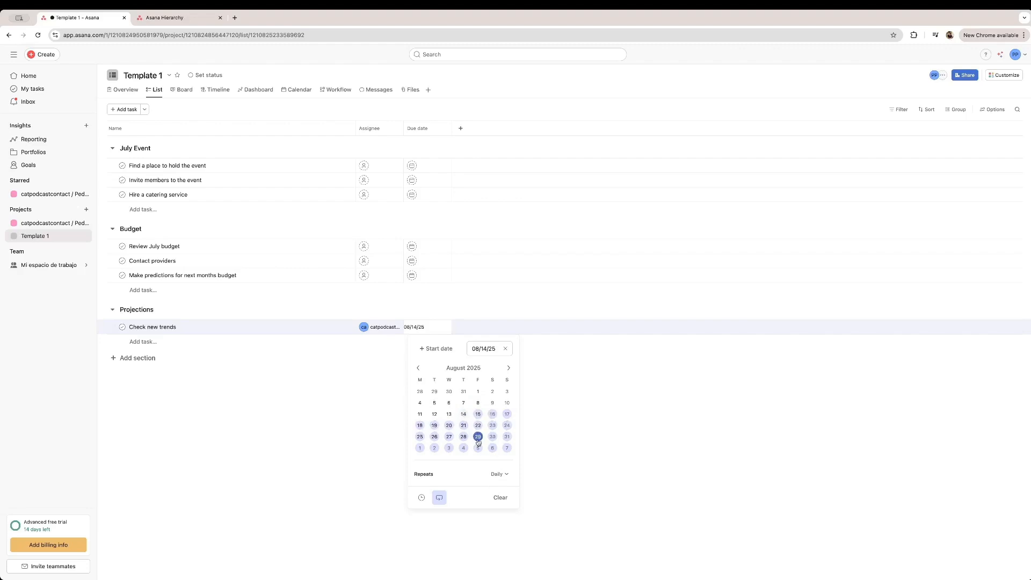
left_click(559, 439)
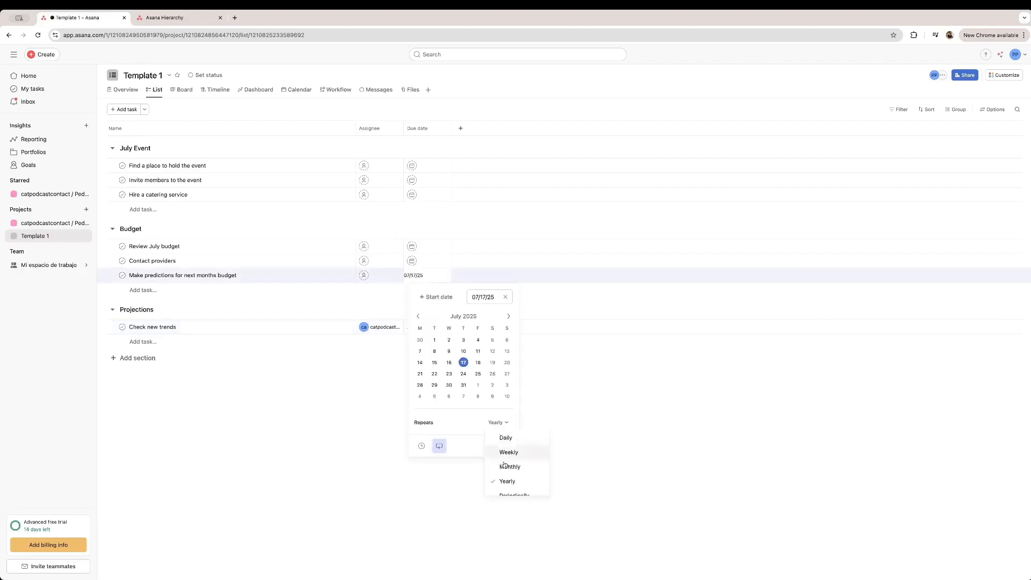
- Try a Periodically repeat for "Make predictions for next months budget" and open its days-after-completion choices
scroll(504, 465, "down", 2)
left_click(511, 473)
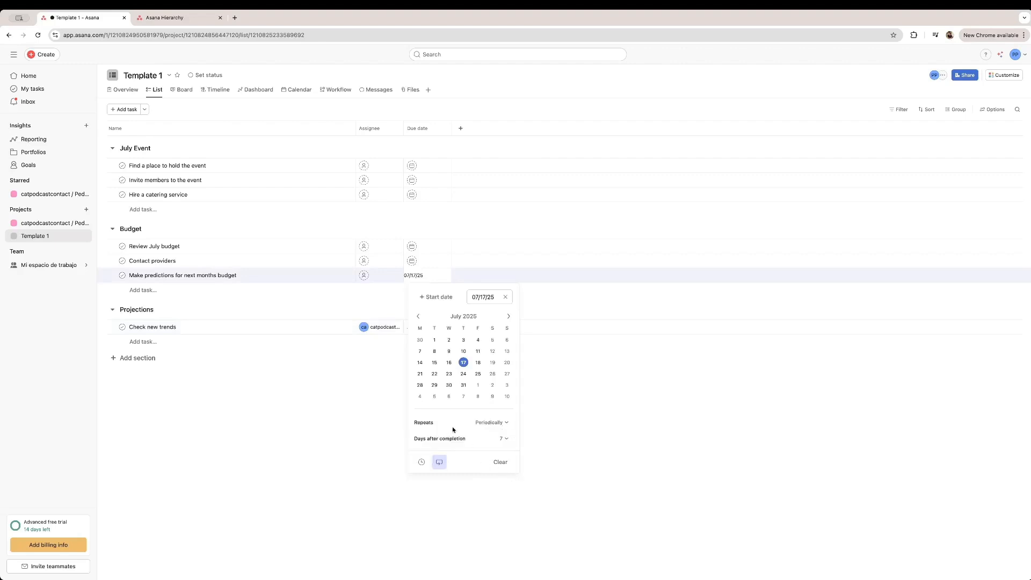
left_click(504, 439)
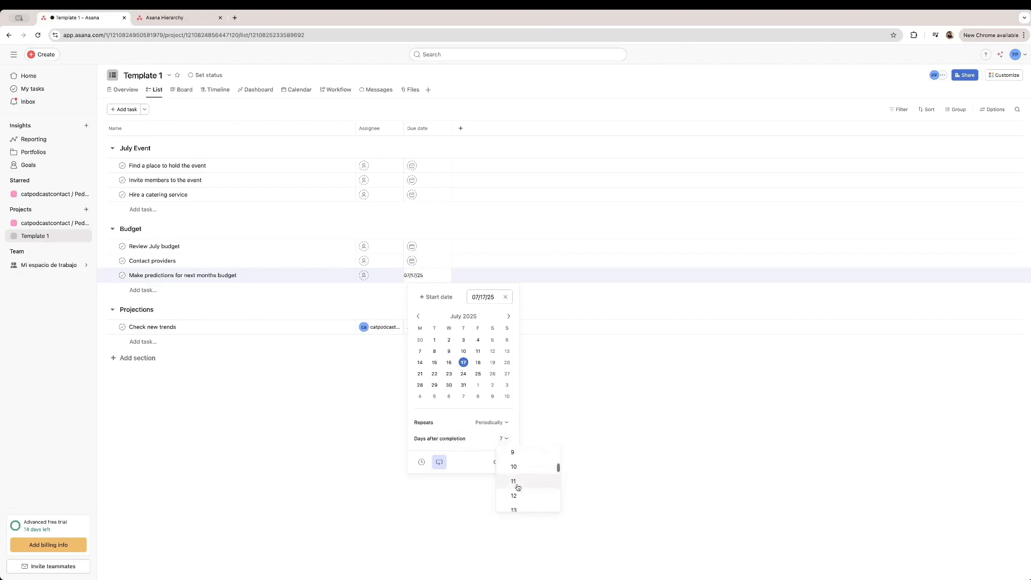
- Set "Make predictions for next months budget" to a Custom repeat on Tuesday, Thursday and Friday, and close the date picker
left_click(491, 423)
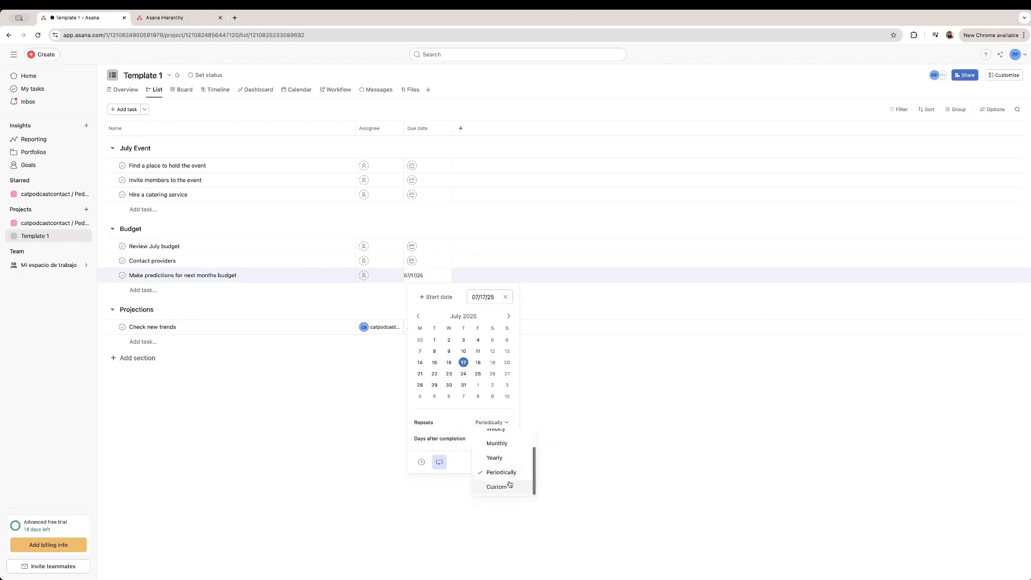
left_click(504, 487)
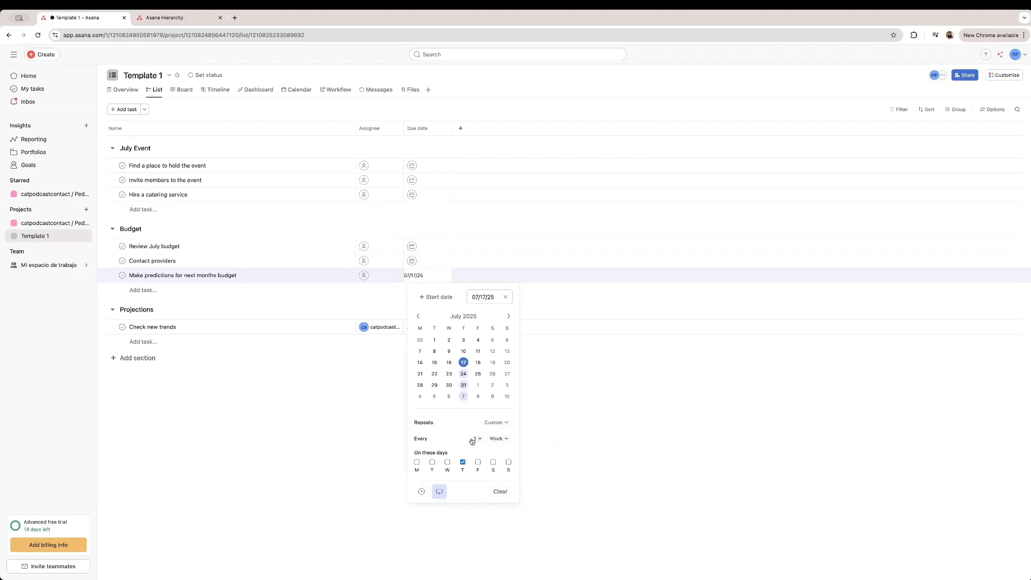
left_click(432, 463)
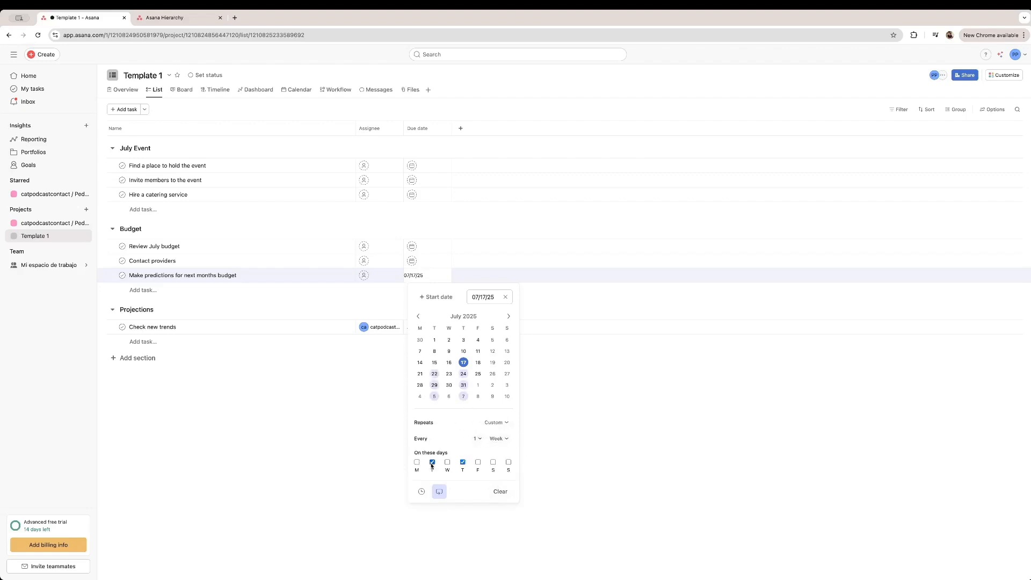
left_click(479, 463)
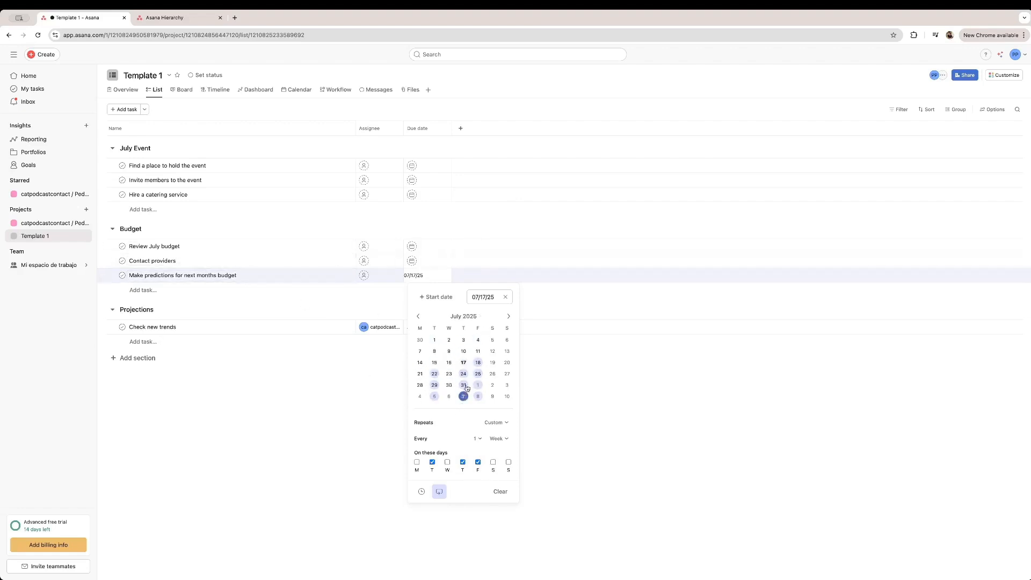
left_click(575, 371)
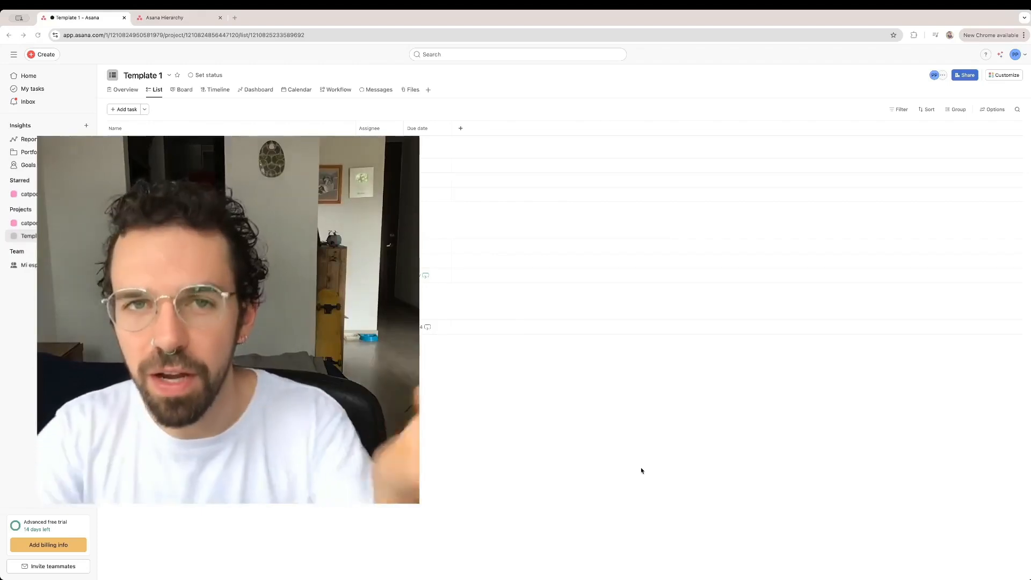